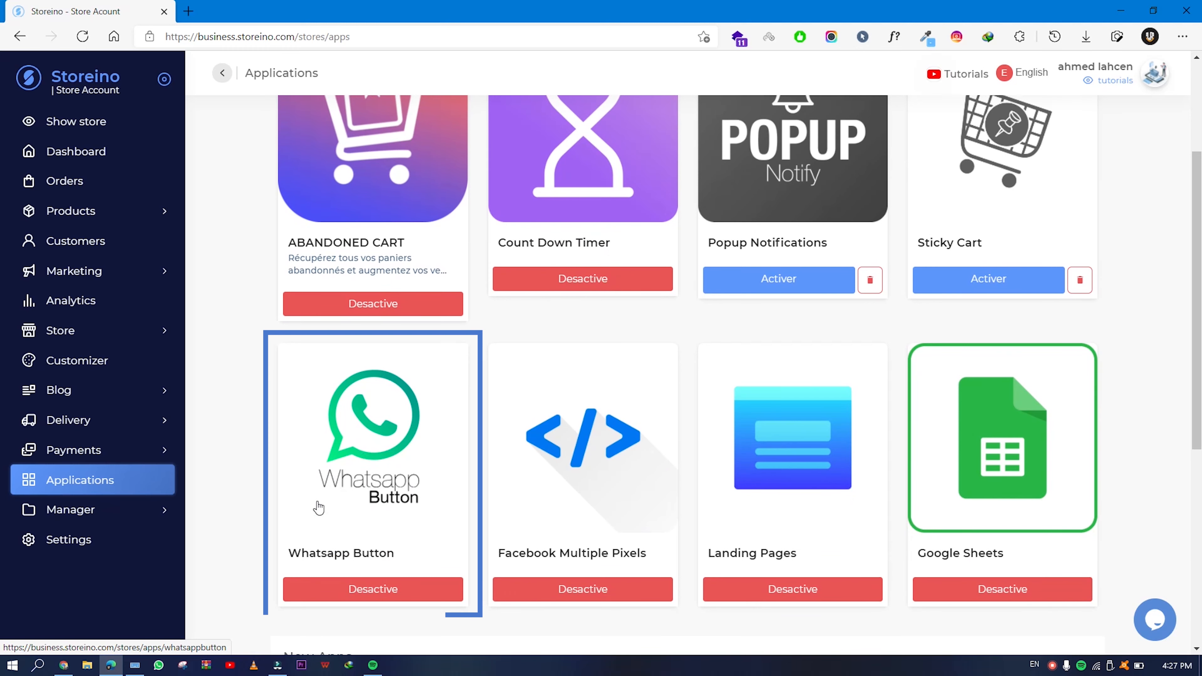
# Deactivate the Whatsapp Button app in the store's installed applications
pyautogui.scroll(-1, 373, 480)
pyautogui.scroll(-3, 374, 479)
pyautogui.click(377, 407)
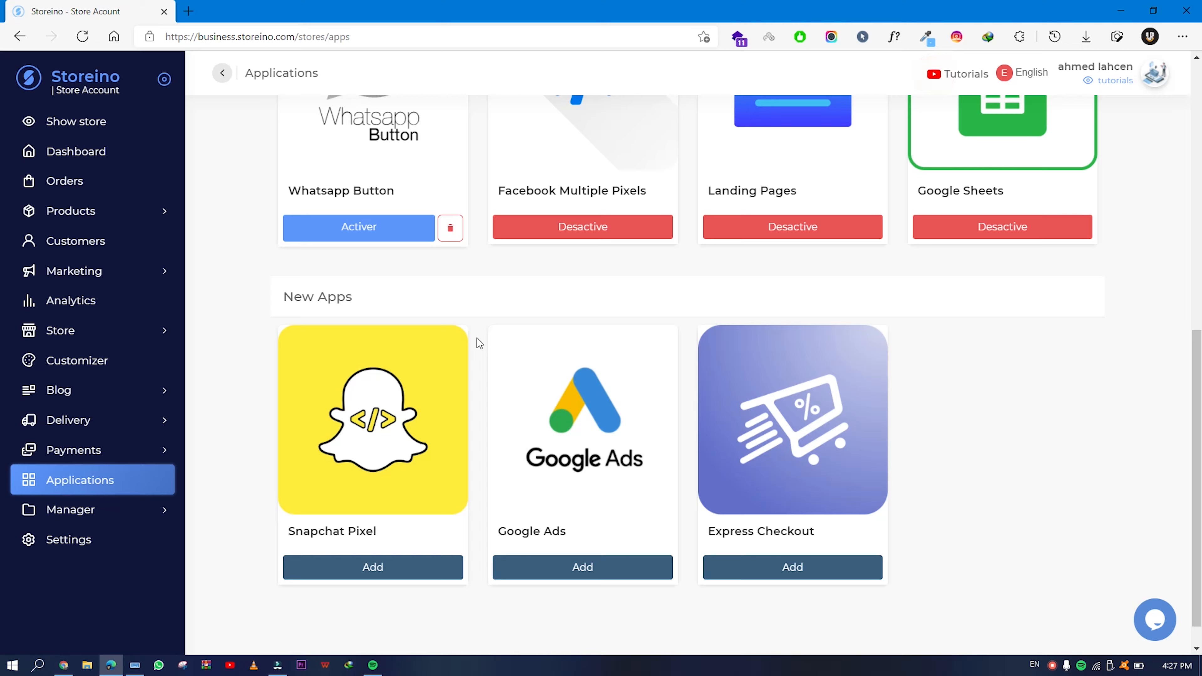
pyautogui.scroll(5, 477, 338)
pyautogui.scroll(4, 663, 385)
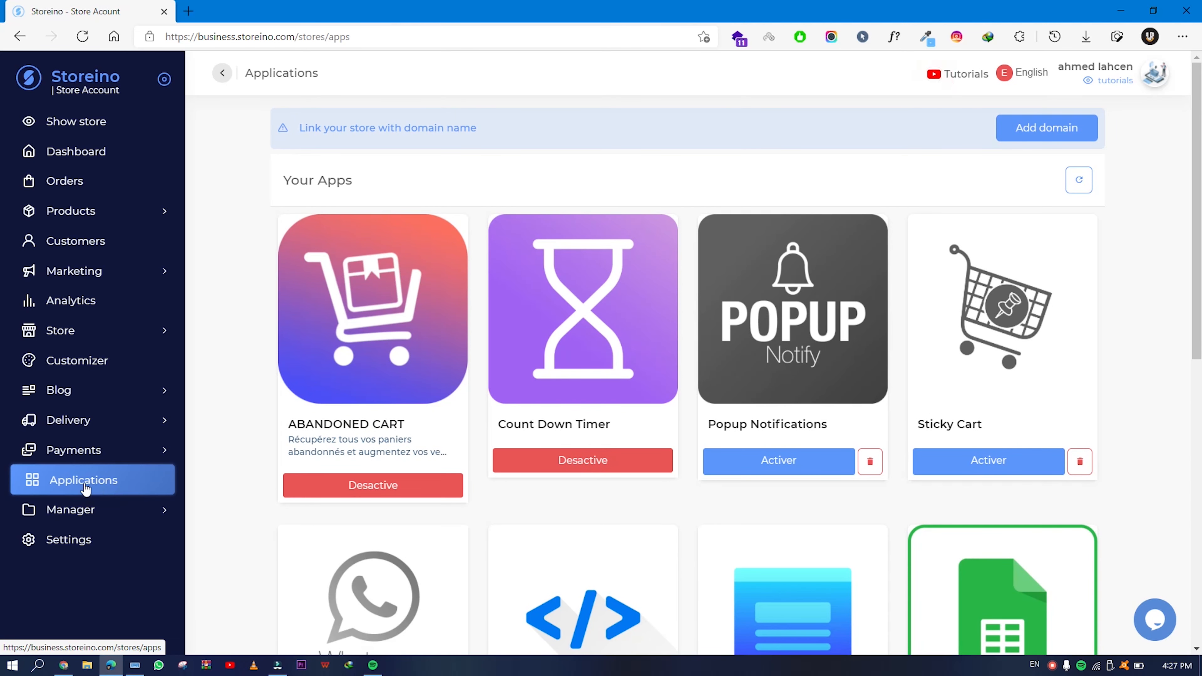
# Open the Storeino App Store at market.storeino.com/apps in a new browser tab
pyautogui.click(189, 10)
pyautogui.write('market.storeino.com')
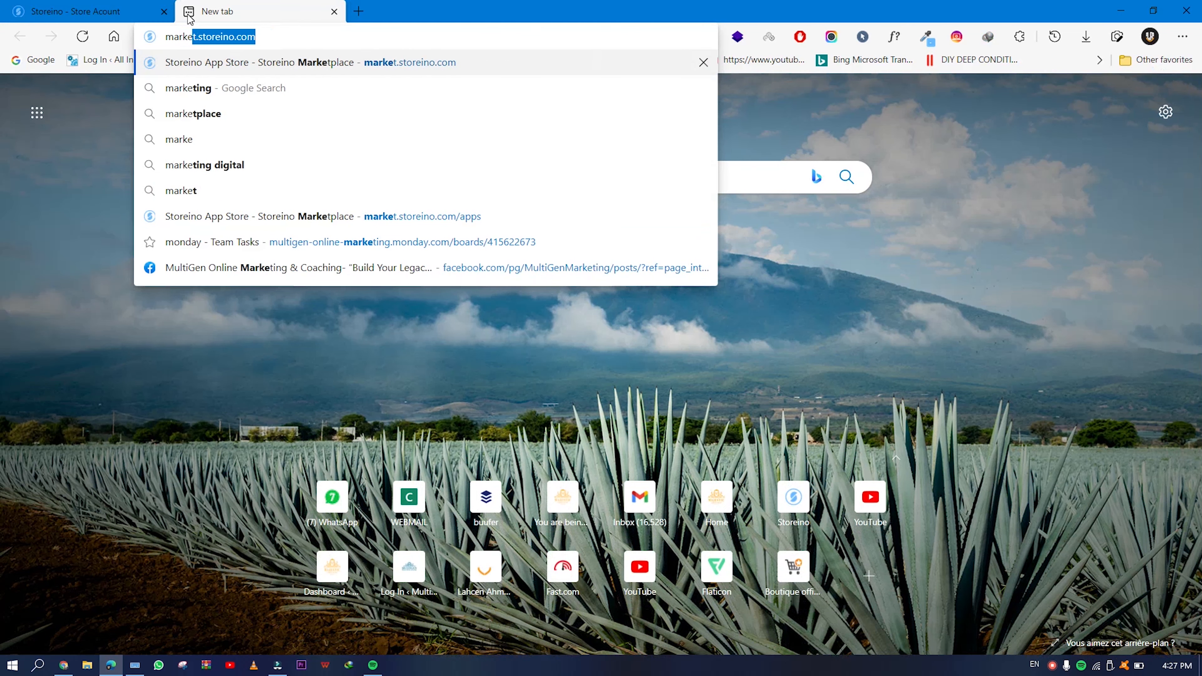
pyautogui.press('Right')
pyautogui.press('Return')
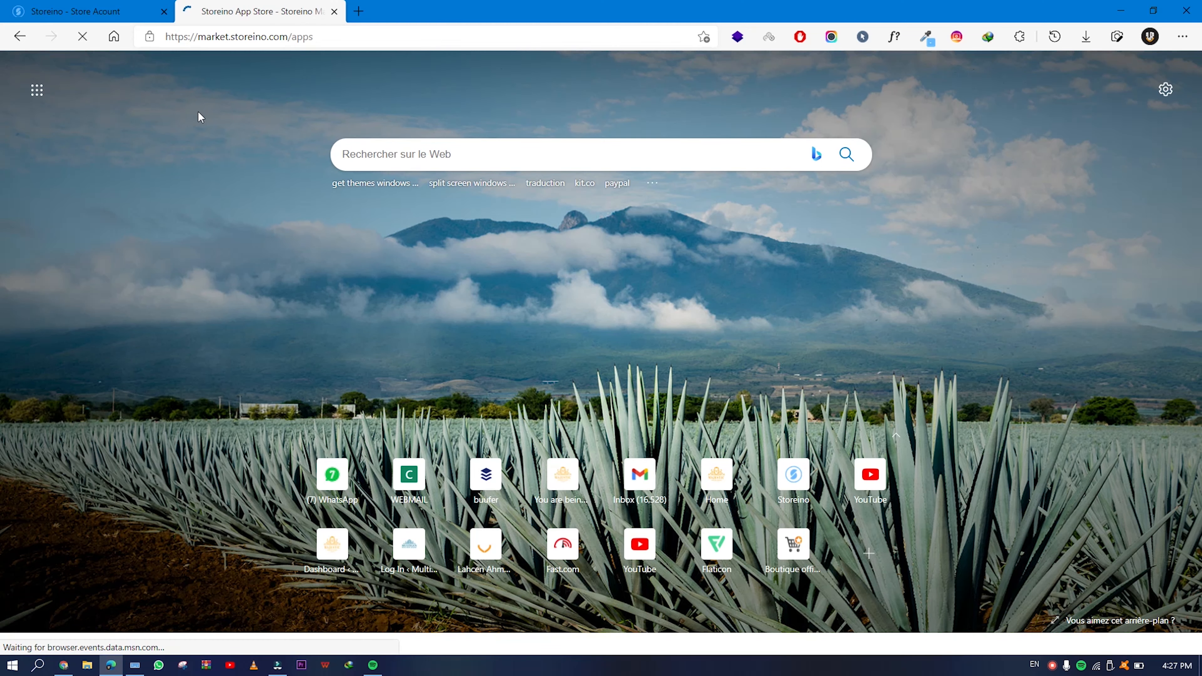
# Find the WhatsApp Button app in the marketplace list and open its details page
pyautogui.scroll(-3, 714, 271)
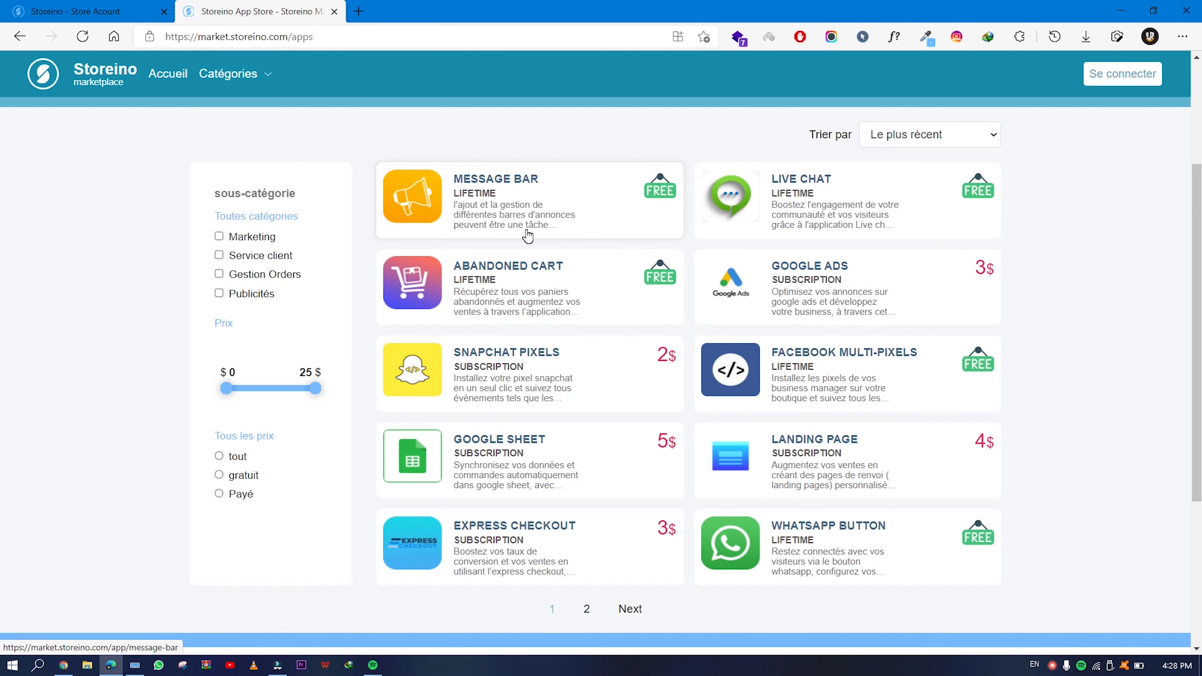
pyautogui.scroll(-3, 528, 236)
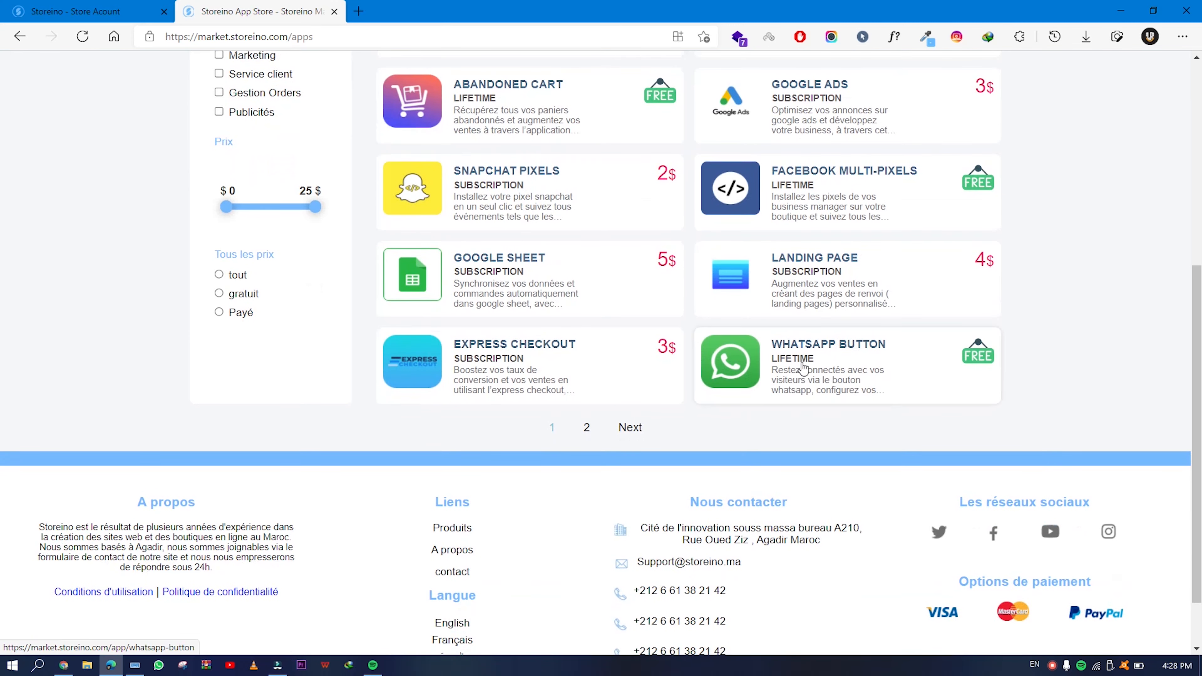
pyautogui.click(834, 354)
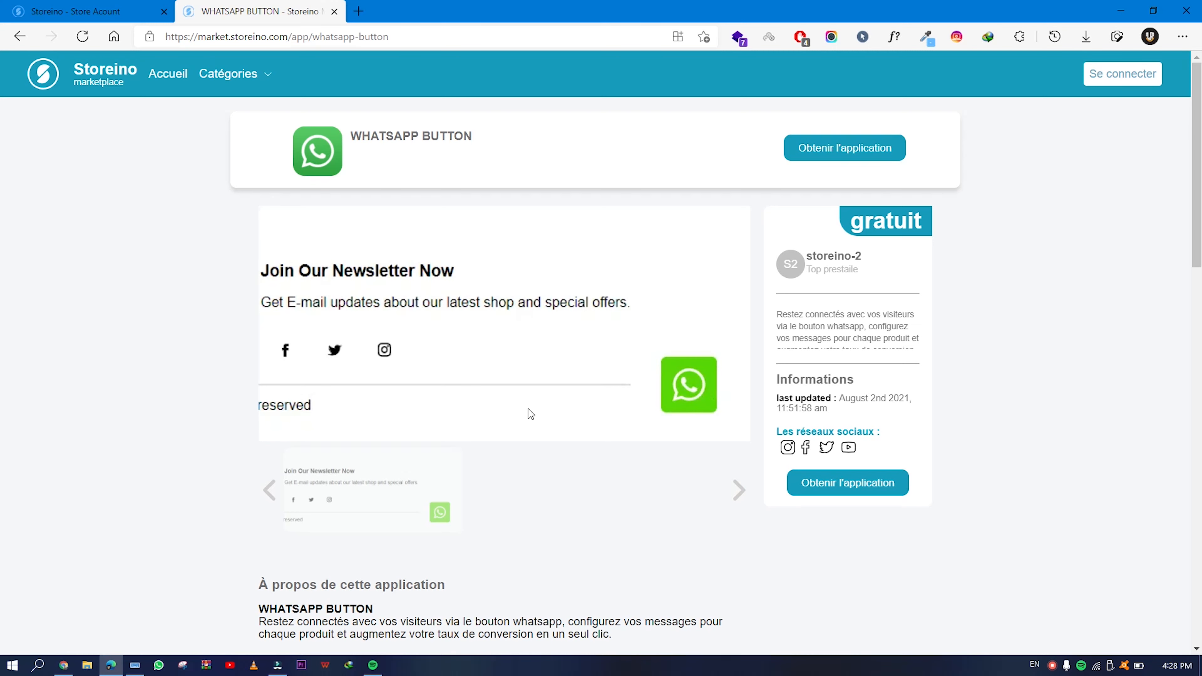
# Look through the WhatsApp Button app's description and set the marketplace language to English
pyautogui.scroll(-8, 514, 402)
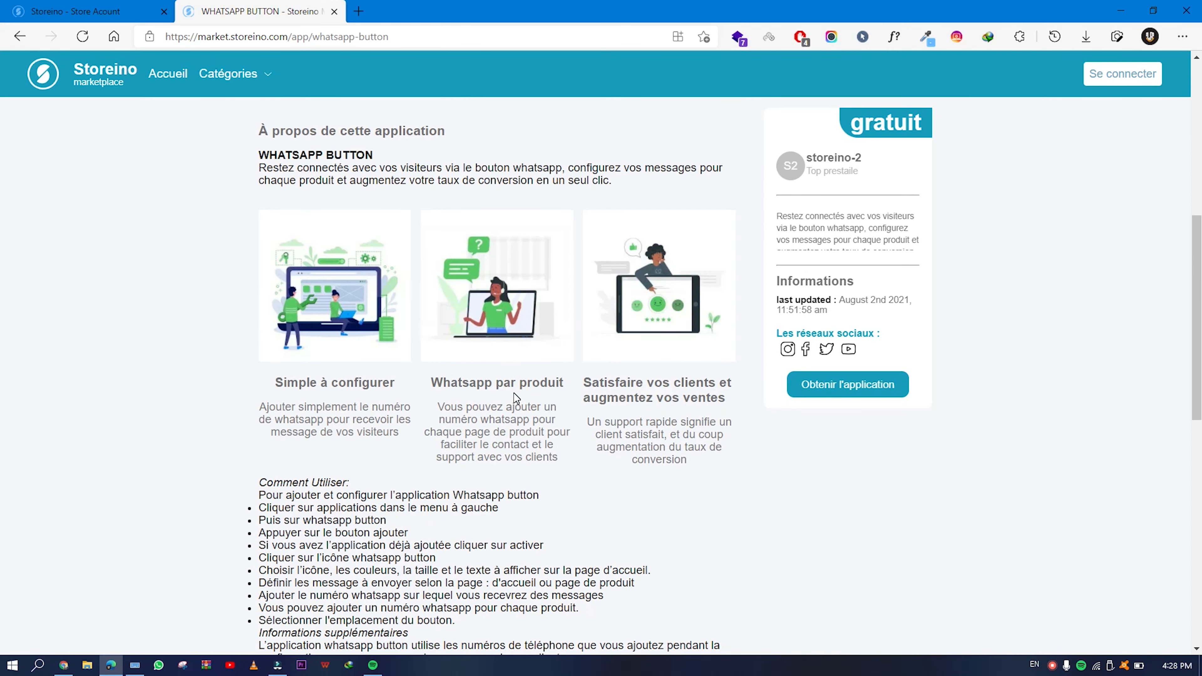
pyautogui.scroll(-5, 409, 383)
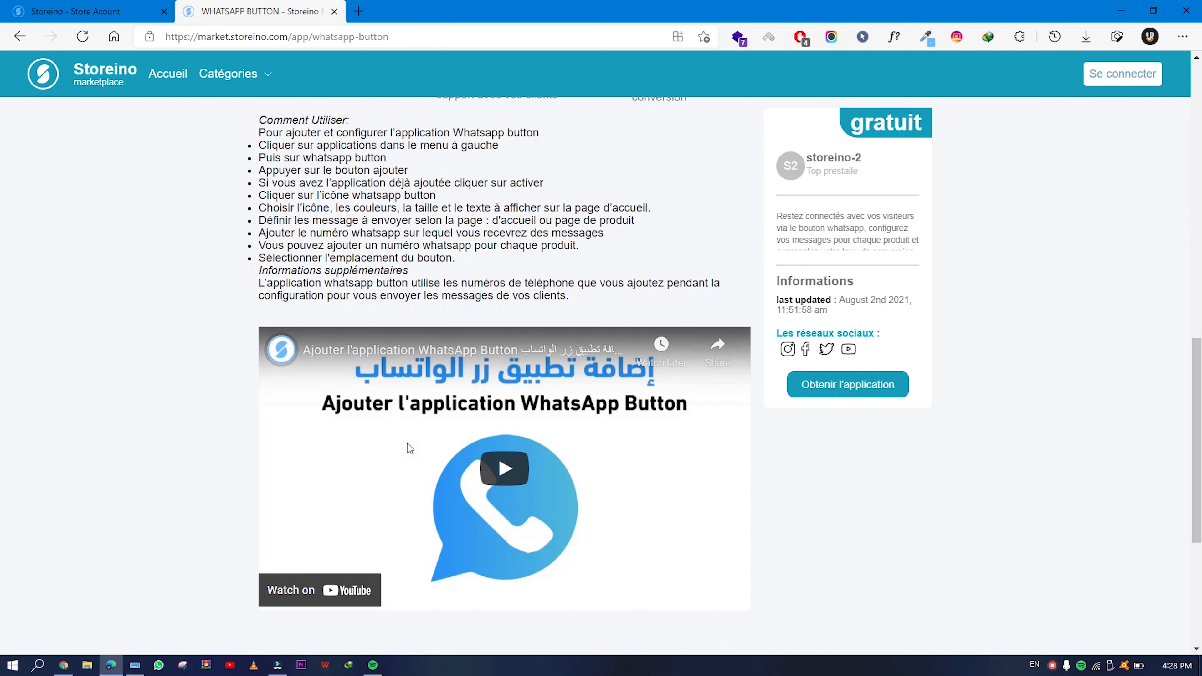
pyautogui.scroll(10, 407, 442)
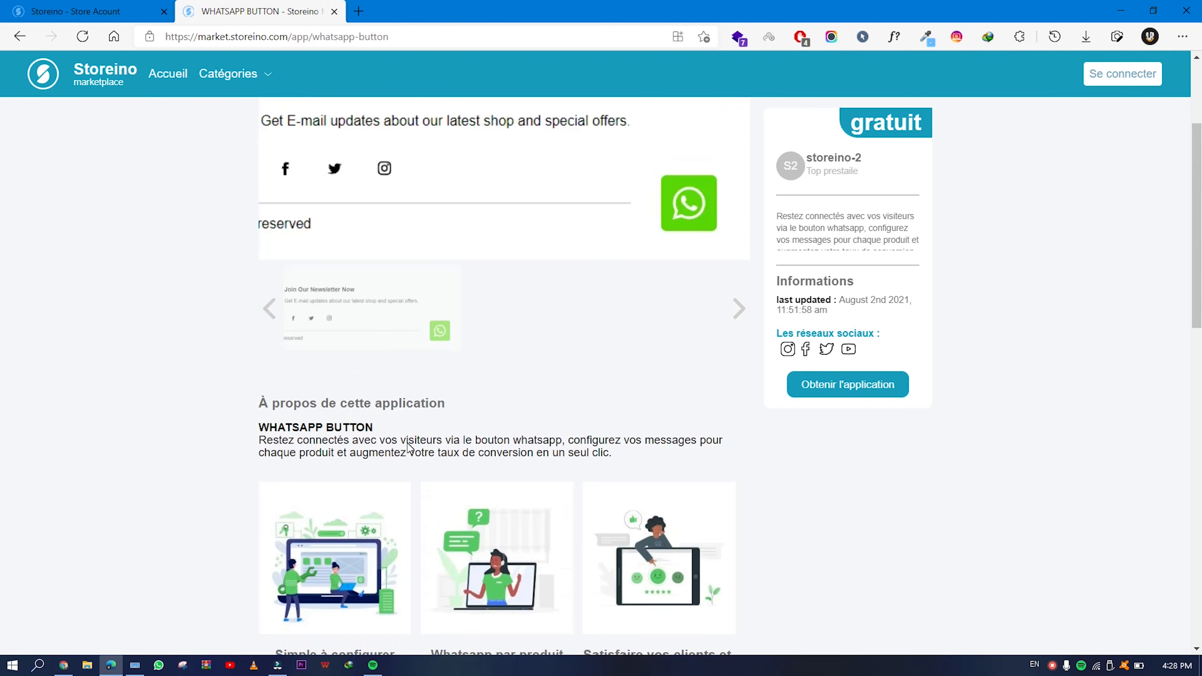
pyautogui.scroll(4, 408, 443)
pyautogui.scroll(-15, 428, 443)
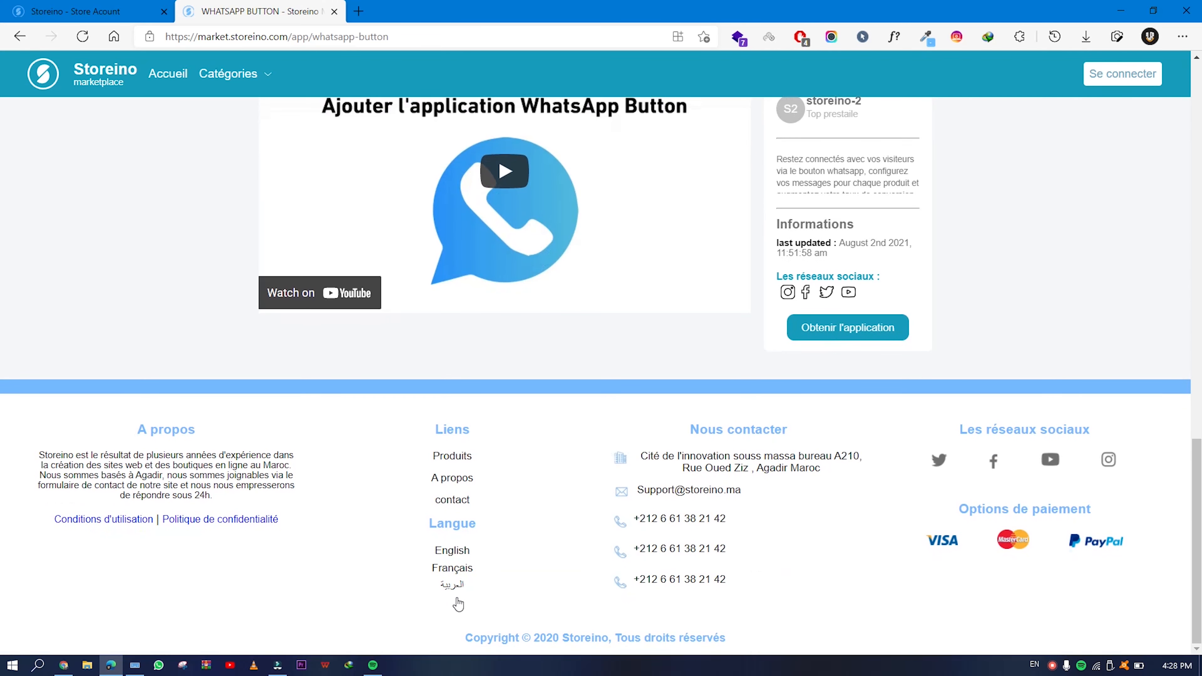
pyautogui.click(488, 556)
# Request the WhatsApp Button app and log in to the marketplace with the prefilled account credentials
pyautogui.scroll(13, 488, 556)
pyautogui.click(848, 384)
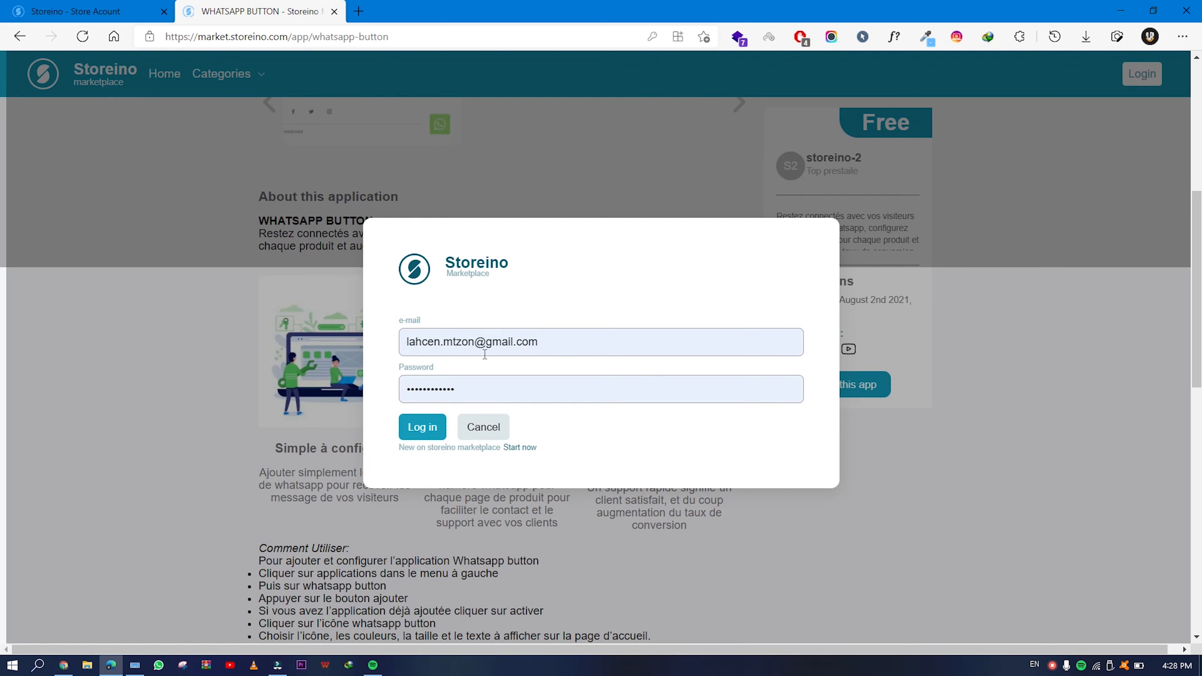
pyautogui.click(423, 428)
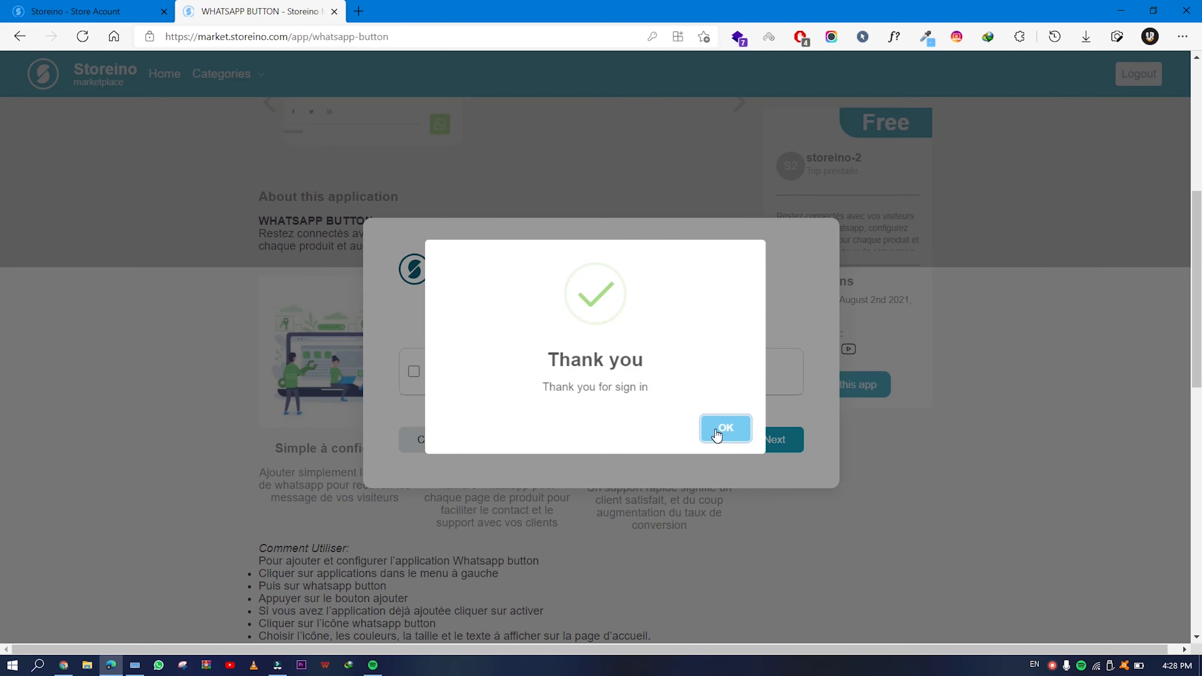
pyautogui.click(716, 433)
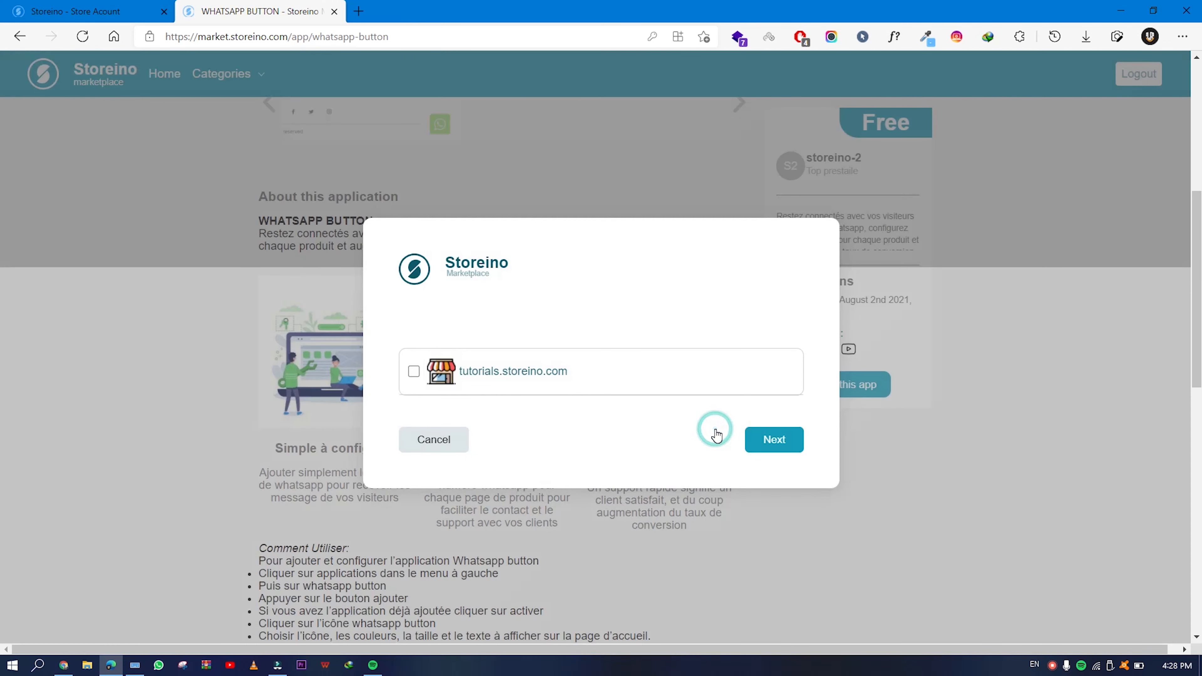
# Try to install the WhatsApp Button app on the tutorials.storeino.com store
pyautogui.click(412, 373)
pyautogui.click(775, 440)
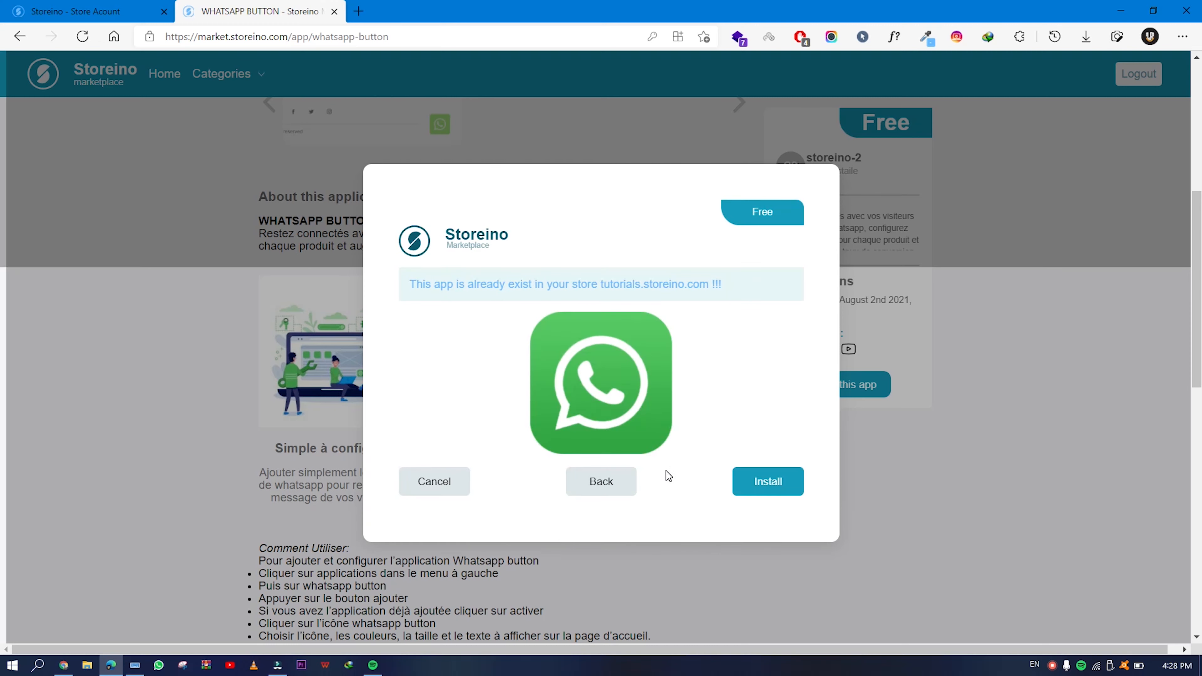
pyautogui.click(770, 483)
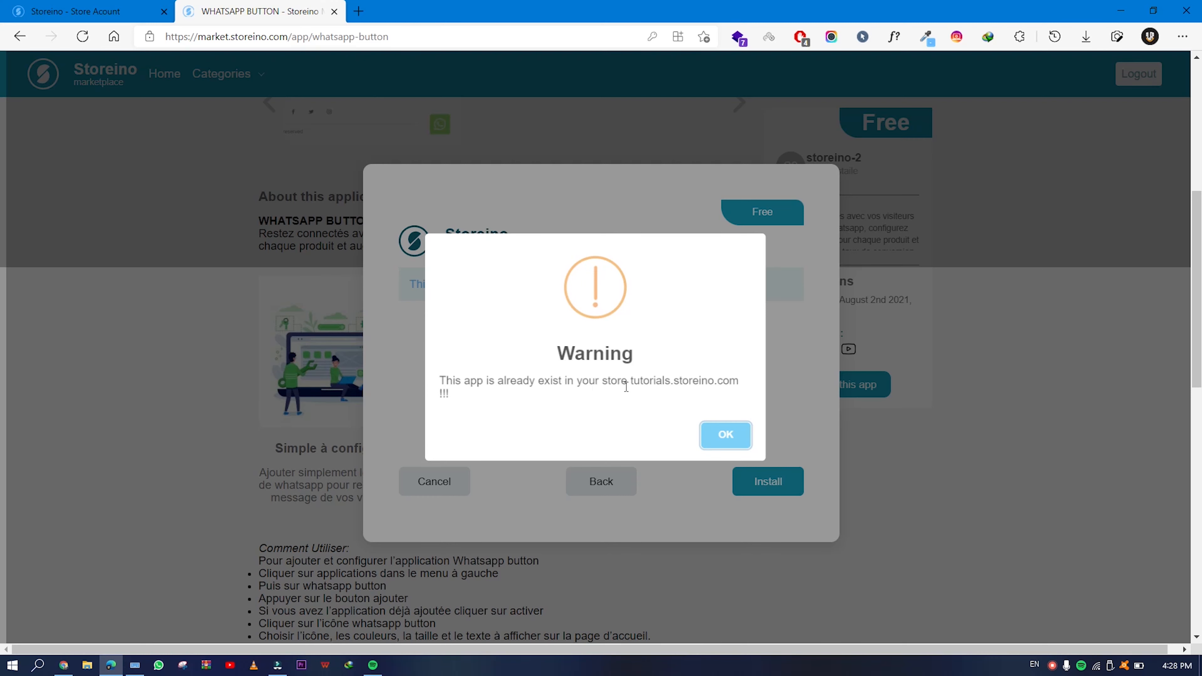
pyautogui.click(725, 444)
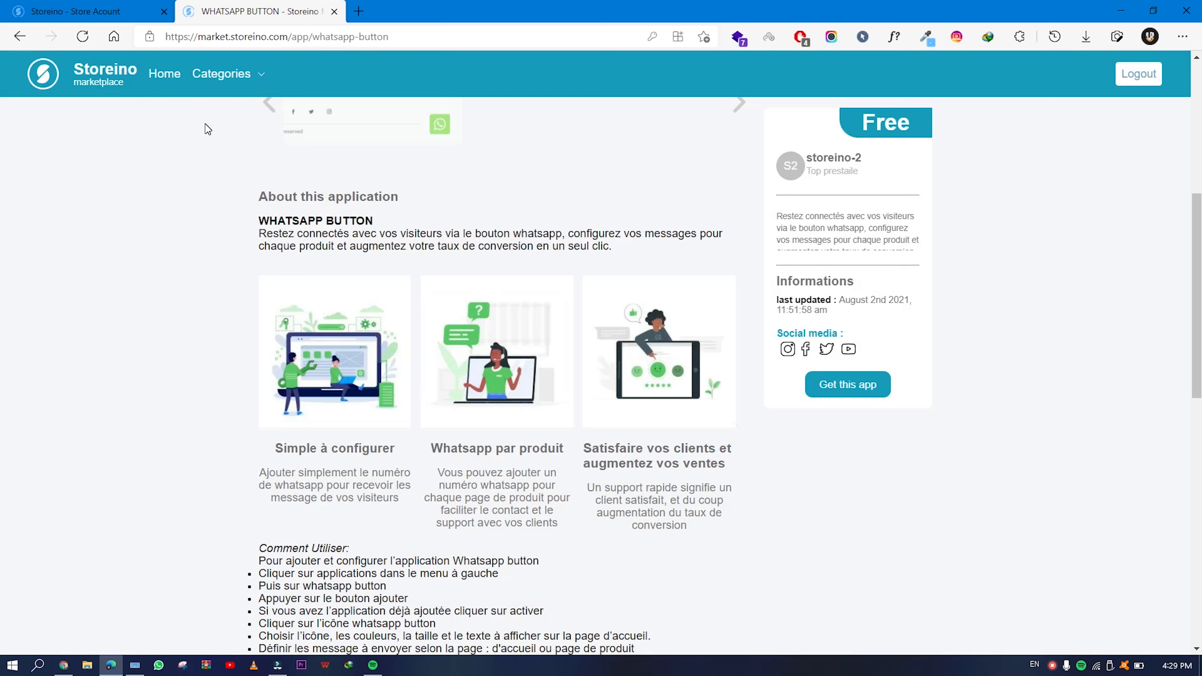
# Return to the store account's applications, activate the Whatsapp Button app and open its settings
pyautogui.click(101, 6)
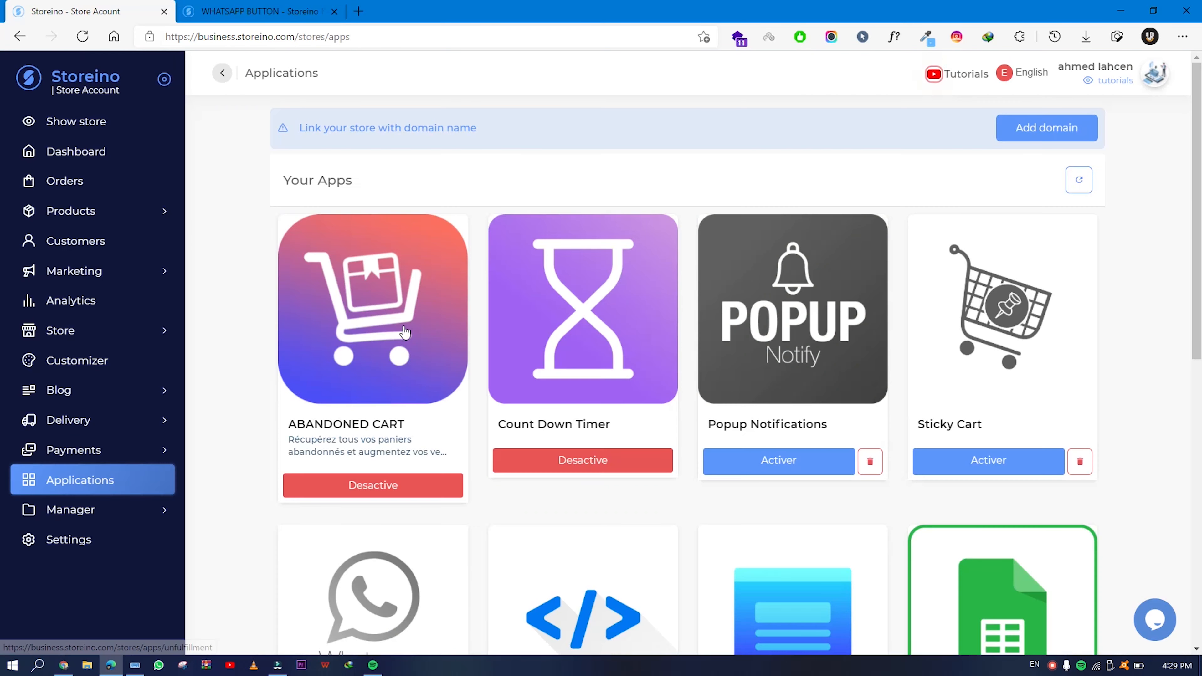
pyautogui.scroll(-5, 397, 459)
pyautogui.click(358, 503)
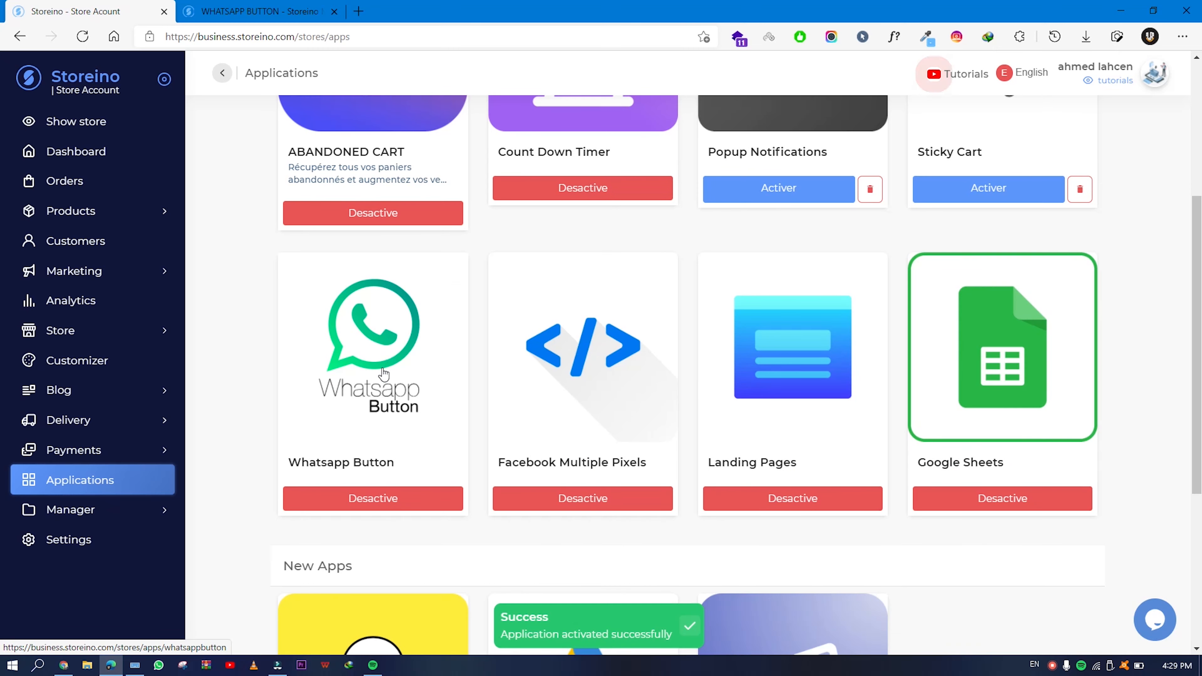
pyautogui.click(377, 348)
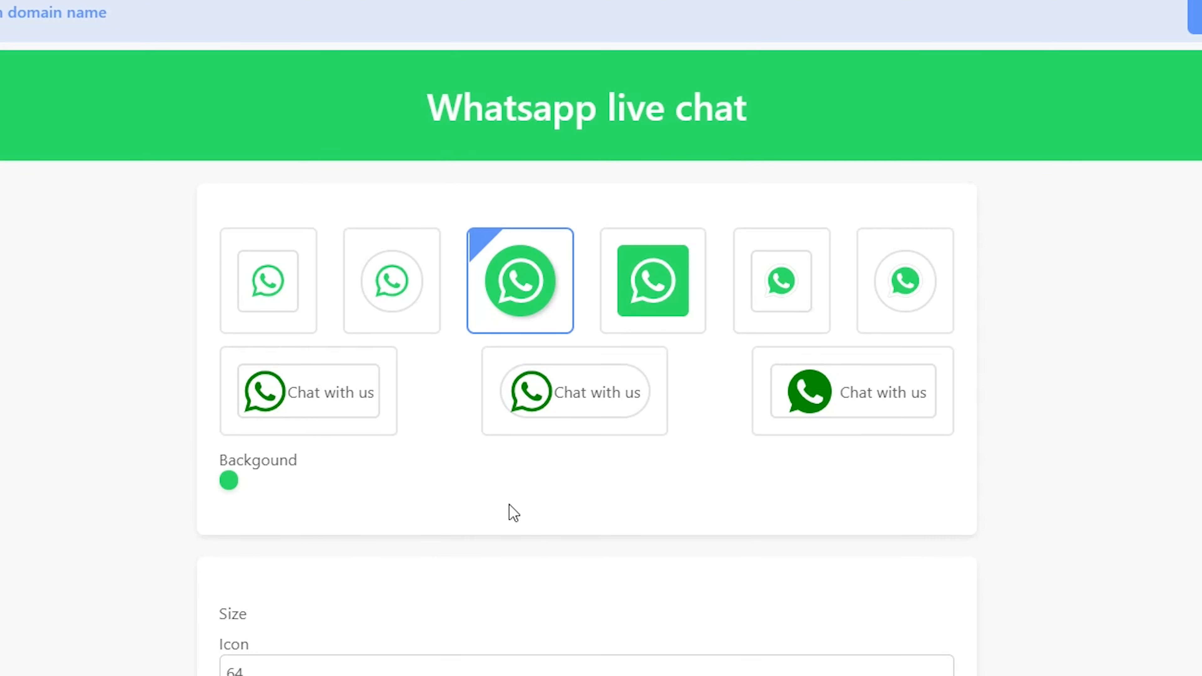
# Try several WhatsApp icon styles and select the filled round icon with the white outlined logo
pyautogui.click(295, 313)
pyautogui.click(420, 315)
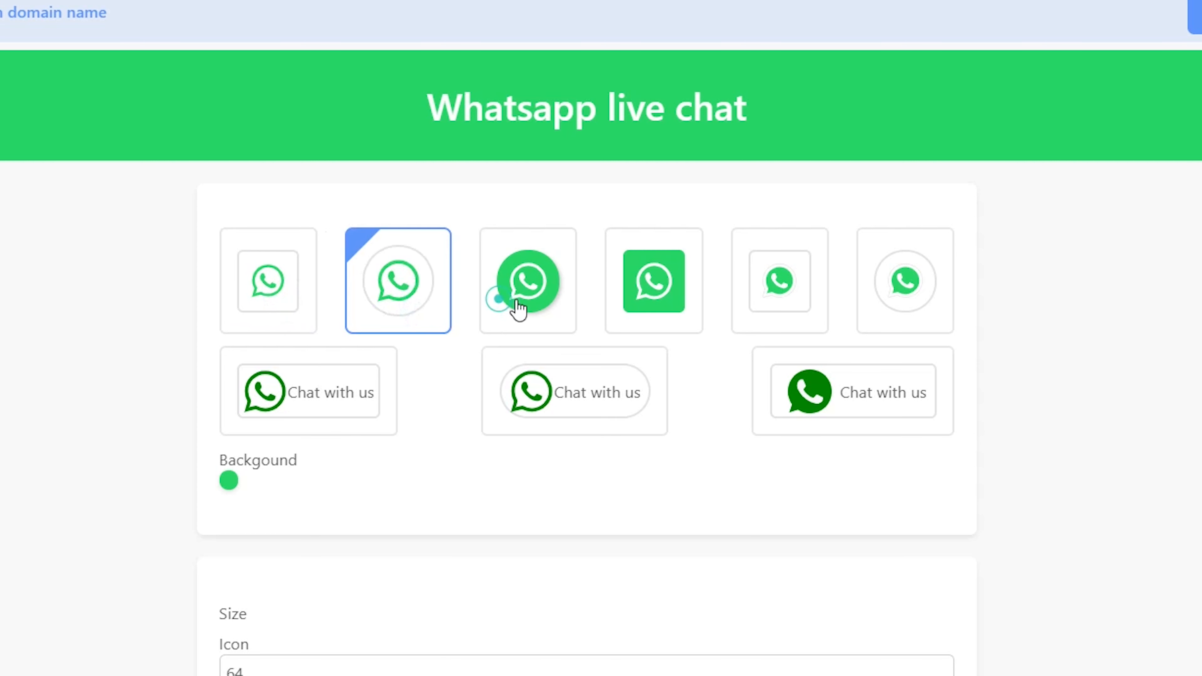
pyautogui.click(501, 308)
pyautogui.click(640, 310)
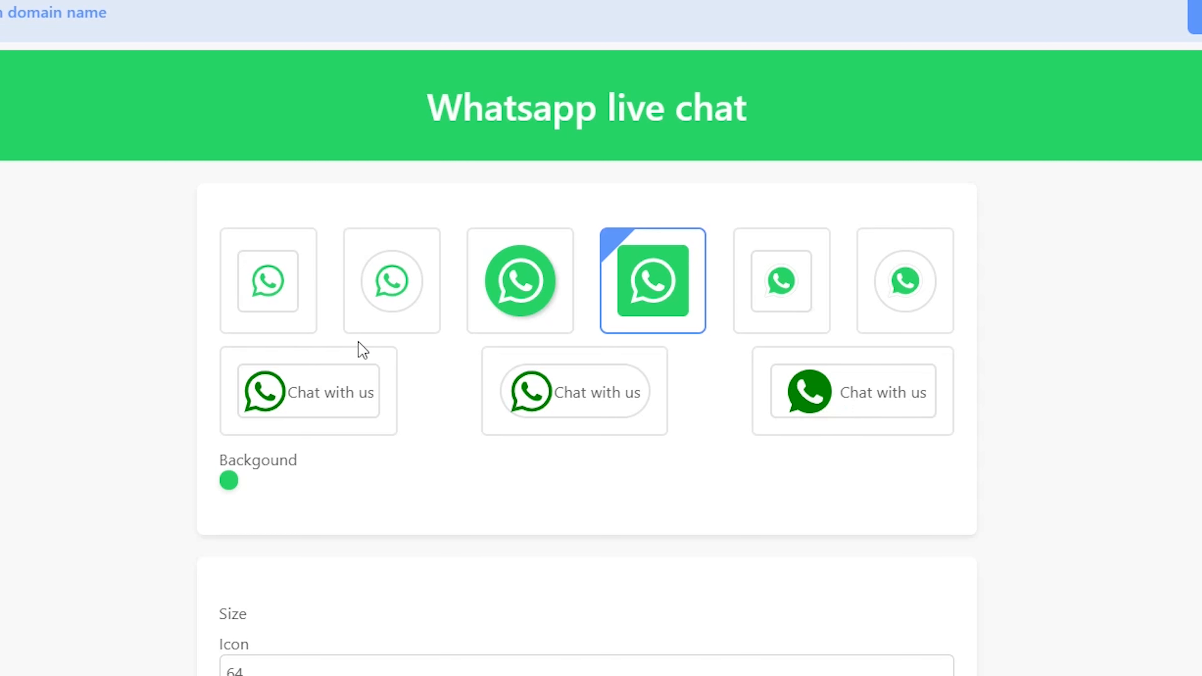
pyautogui.click(517, 295)
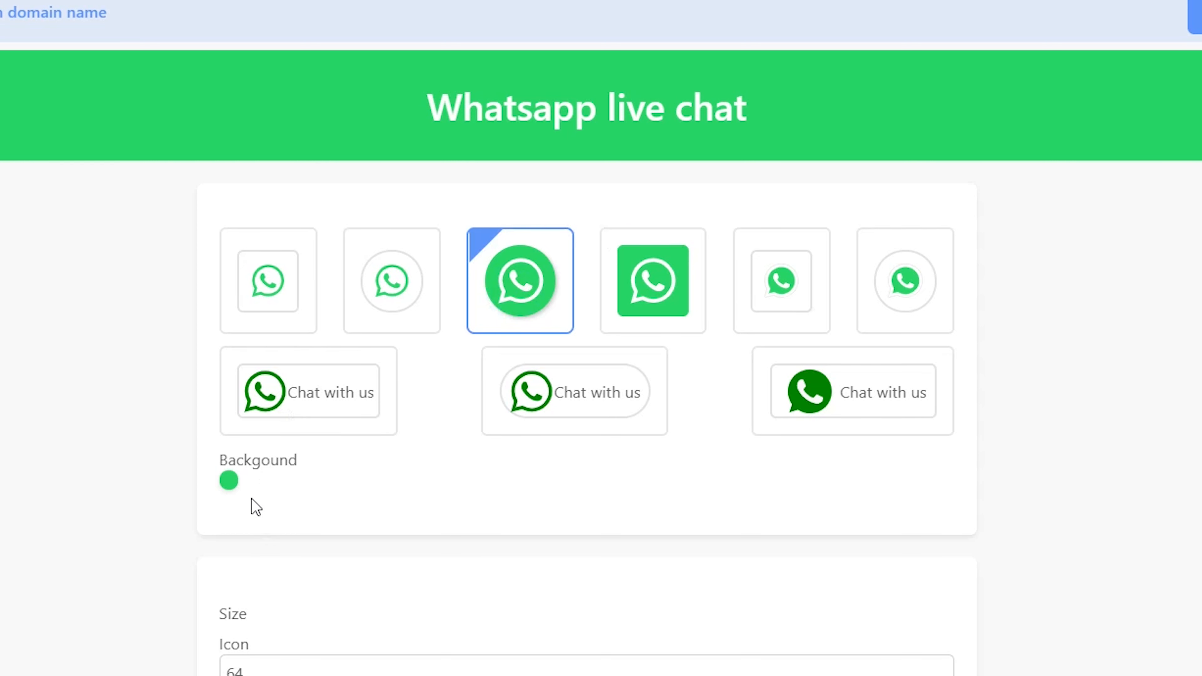
# Change the WhatsApp button's background colour to light blue
pyautogui.click(229, 482)
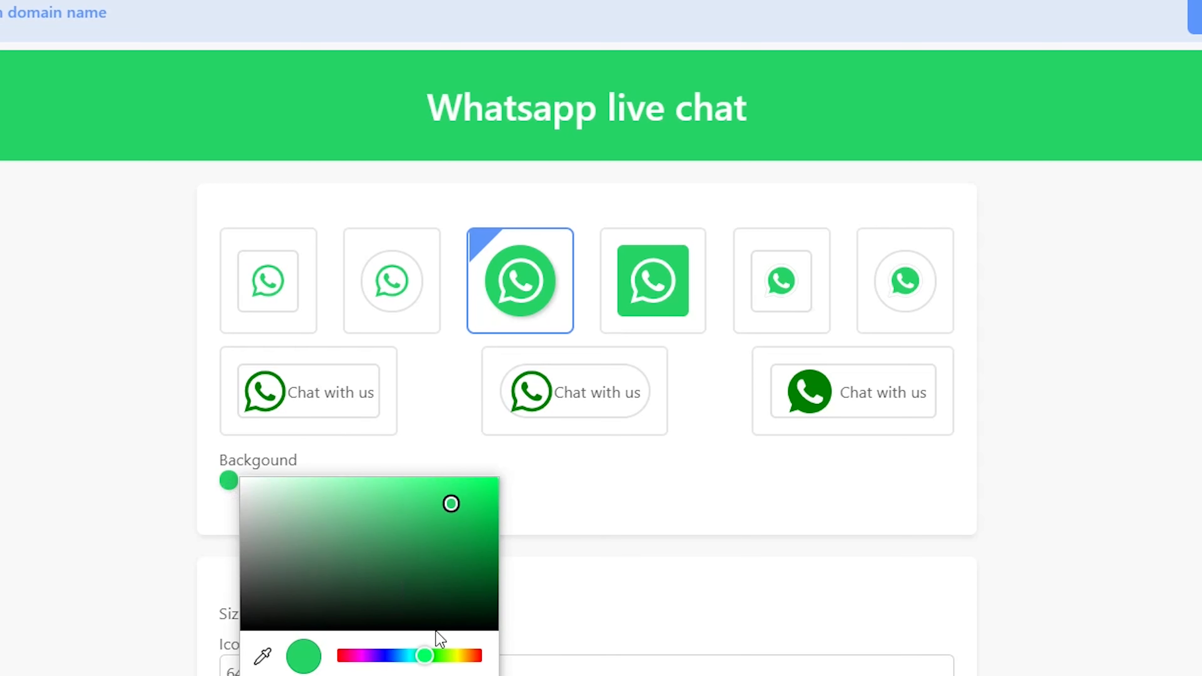
pyautogui.moveTo(425, 656)
pyautogui.mouseDown()
pyautogui.moveTo(378, 657)
pyautogui.moveTo(441, 657)
pyautogui.moveTo(375, 659)
pyautogui.moveTo(397, 657)
pyautogui.mouseUp()
pyautogui.click(460, 513)
pyautogui.moveTo(465, 507)
pyautogui.mouseDown()
pyautogui.moveTo(432, 478)
pyautogui.moveTo(442, 482)
pyautogui.mouseUp()
pyautogui.click(644, 475)
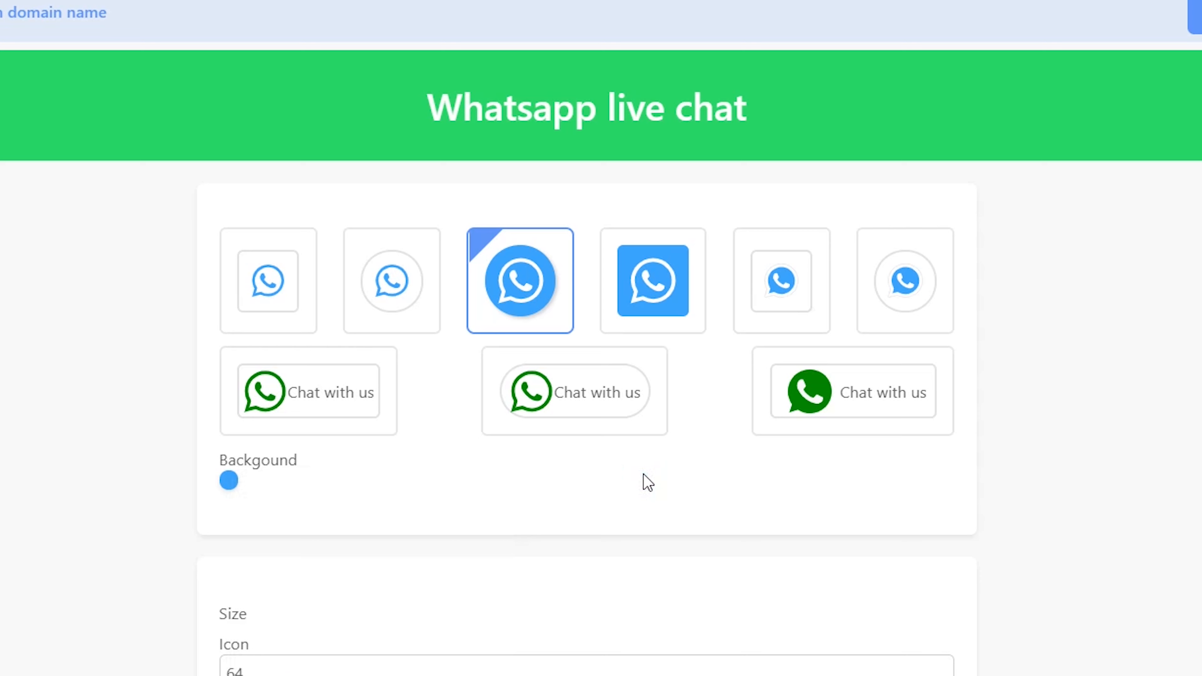
pyautogui.click(643, 474)
# Examine the icon size and WhatsApp text settings and compare the text with the labelled button styles
pyautogui.scroll(-3, 508, 438)
pyautogui.scroll(1, 507, 437)
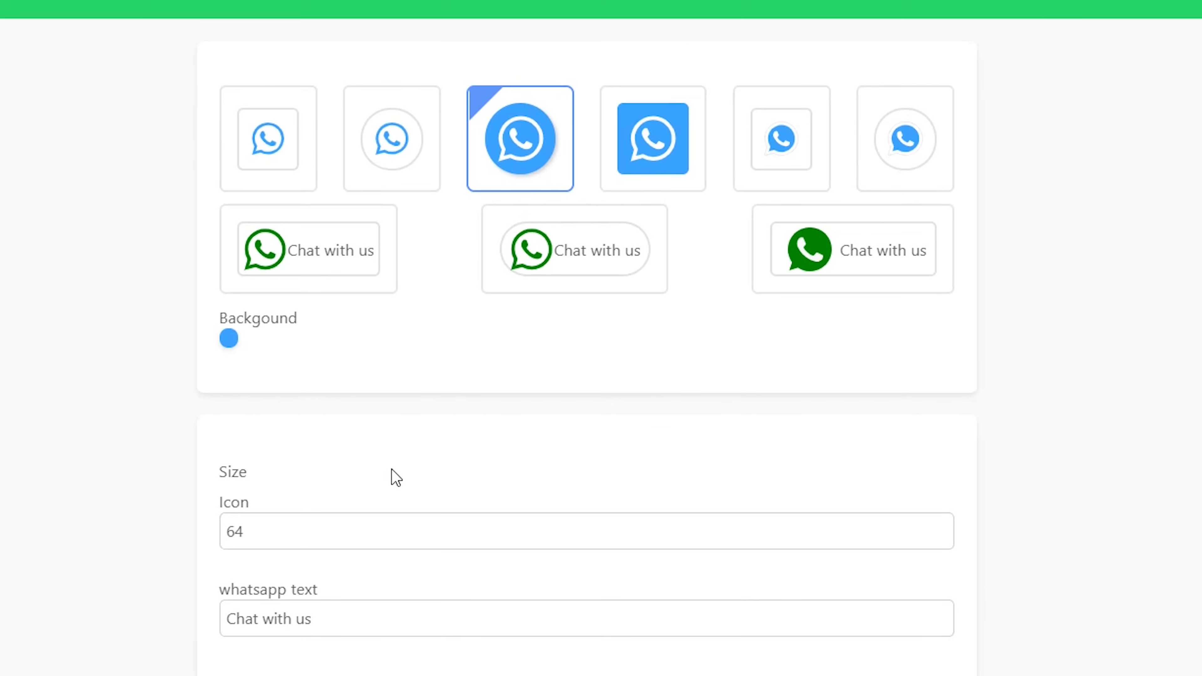
pyautogui.scroll(-2, 264, 496)
pyautogui.doubleClick(241, 392)
pyautogui.click(378, 336)
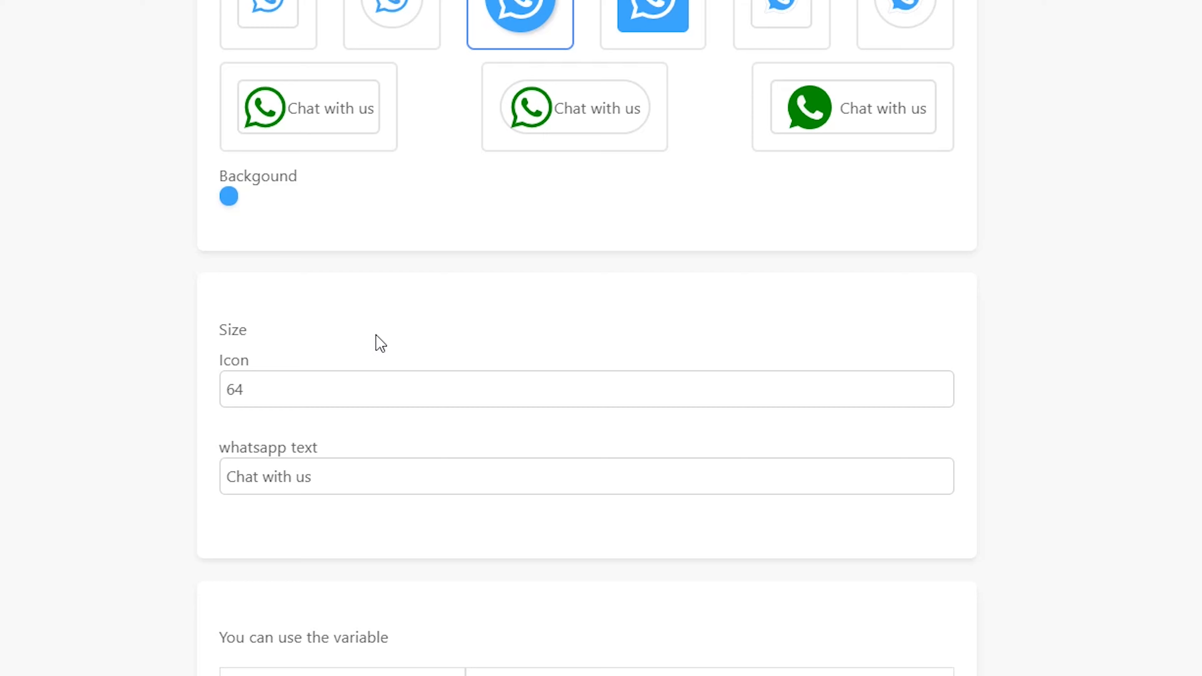
pyautogui.scroll(-2, 378, 341)
pyautogui.moveTo(349, 341); pyautogui.dragTo(196, 352)
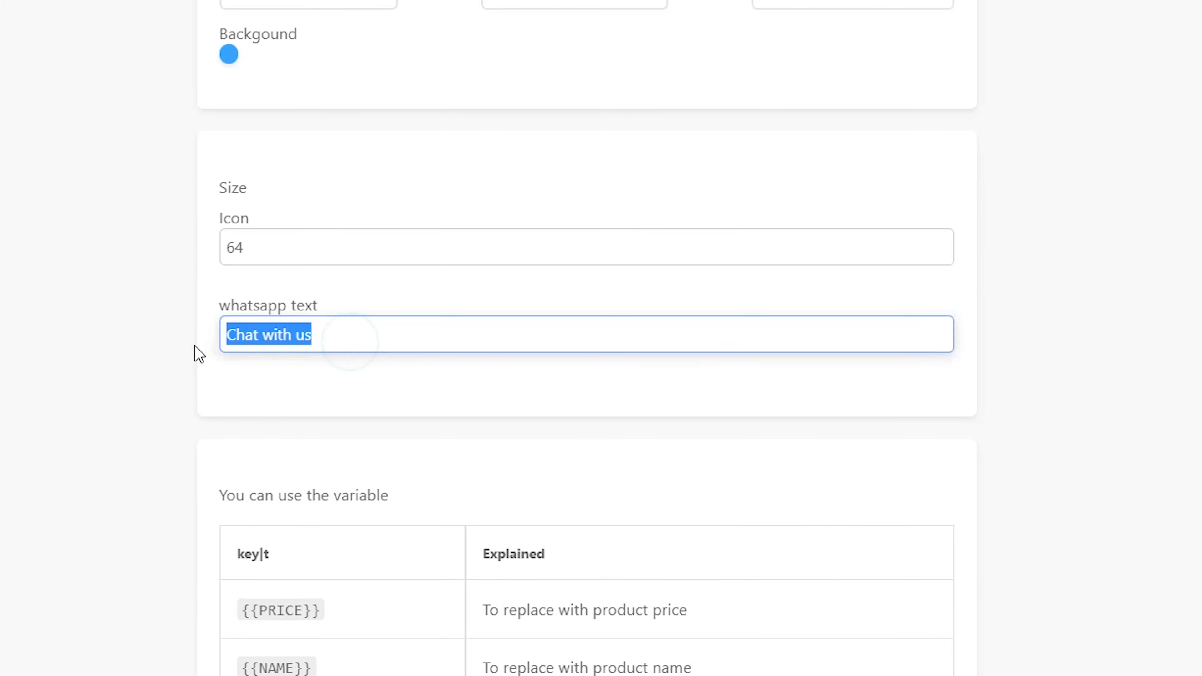
pyautogui.scroll(3, 408, 261)
pyautogui.scroll(4, 409, 261)
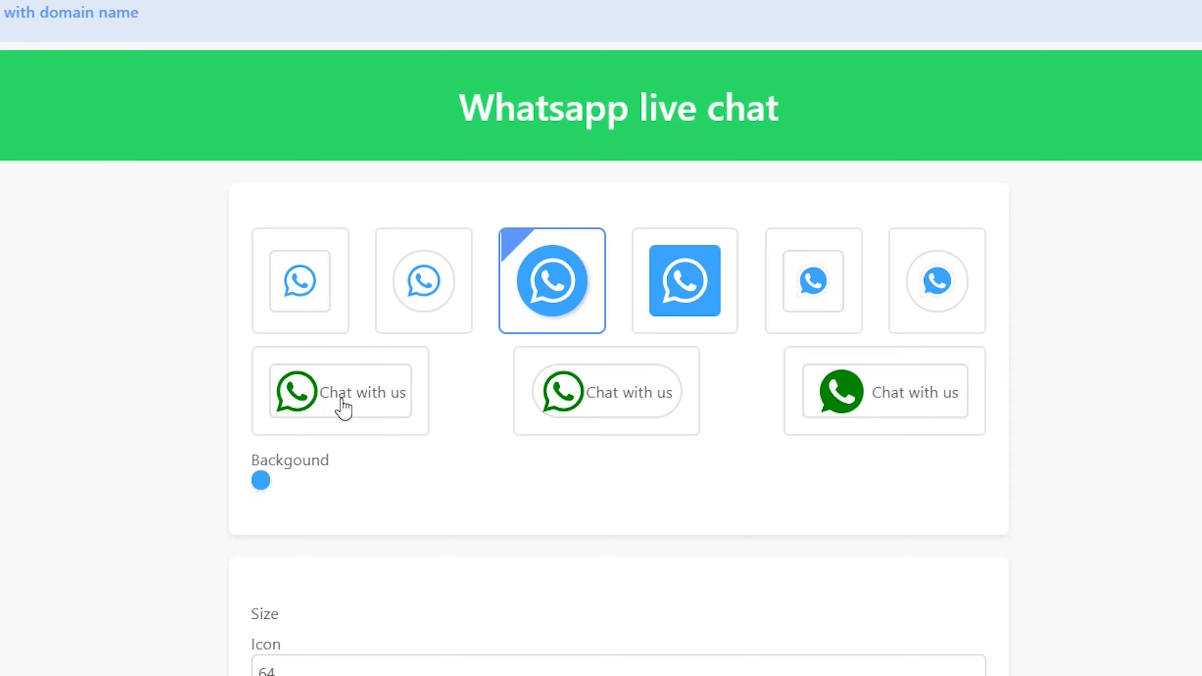
pyautogui.scroll(-6, 388, 409)
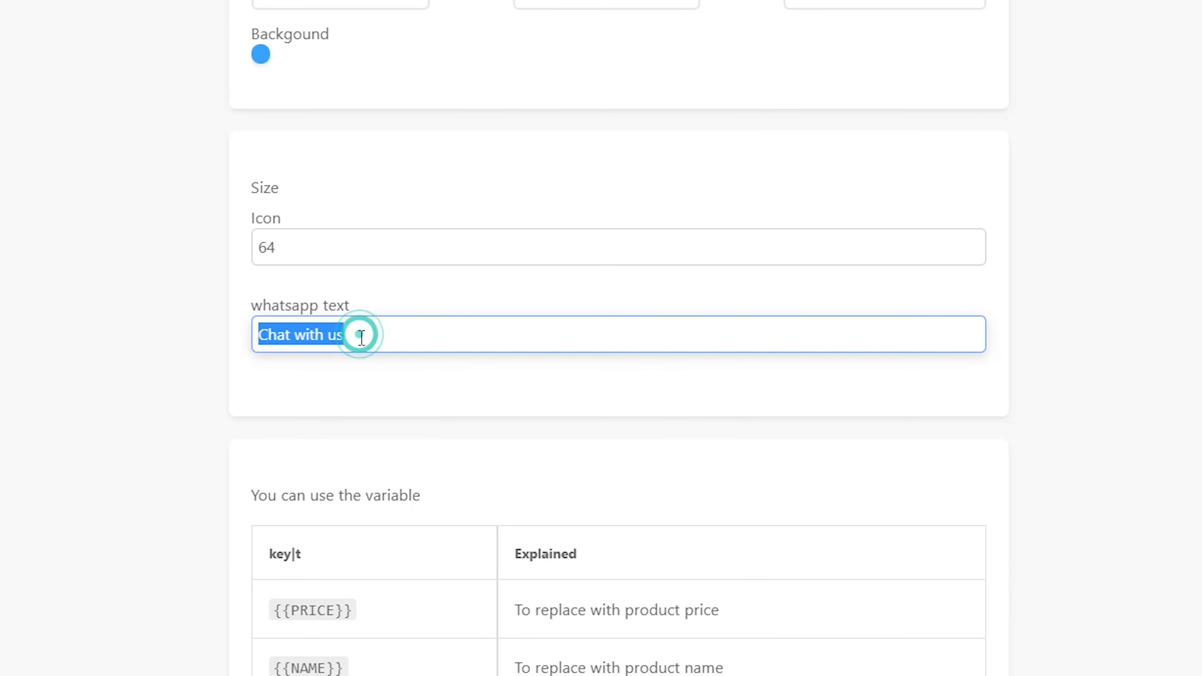
pyautogui.click(373, 334)
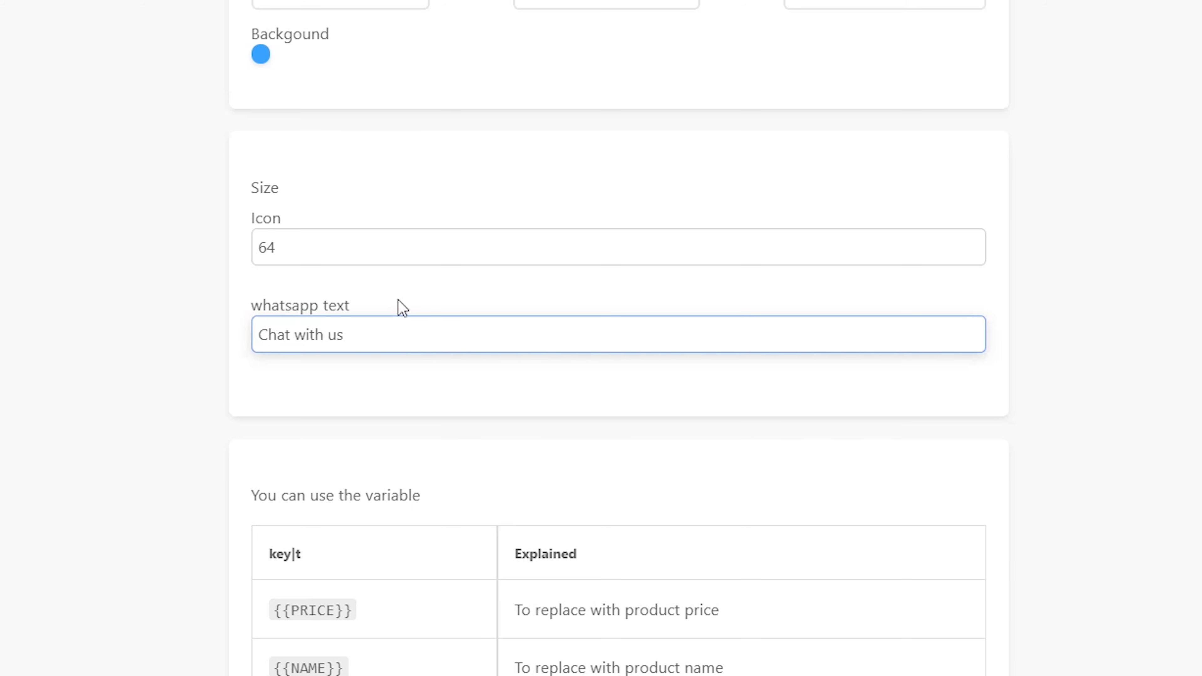
# Review the message variables for price, name and URL, and the product page message template with its preview
pyautogui.scroll(-5, 390, 322)
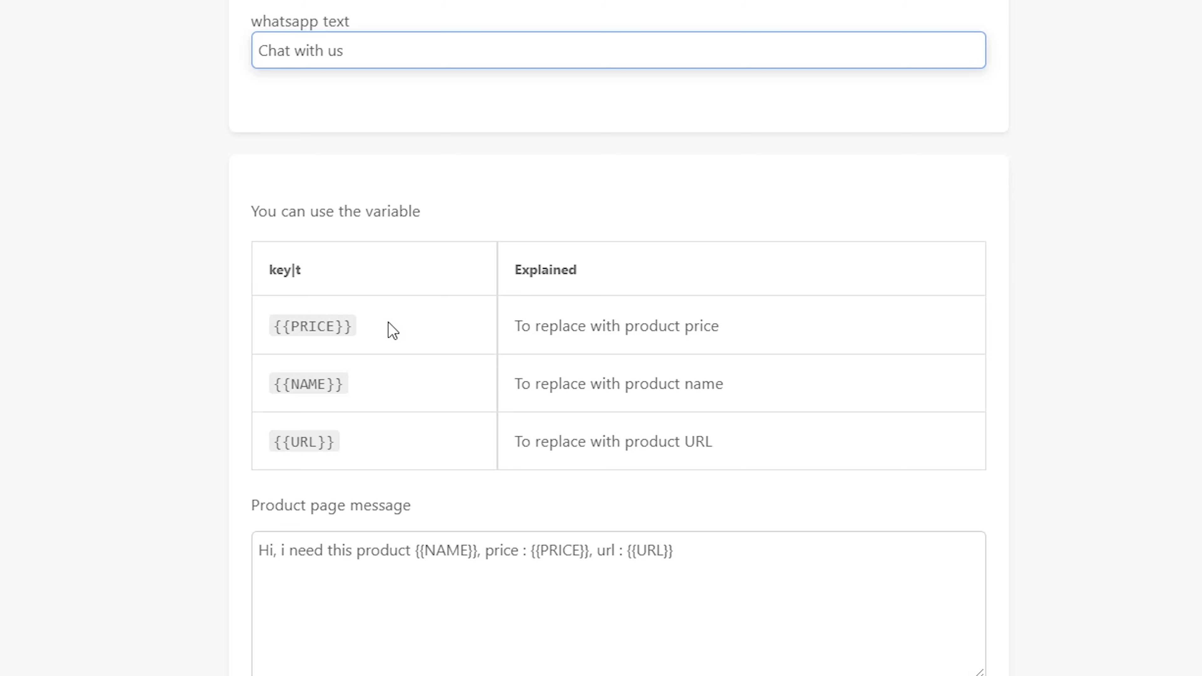
pyautogui.scroll(-3, 391, 330)
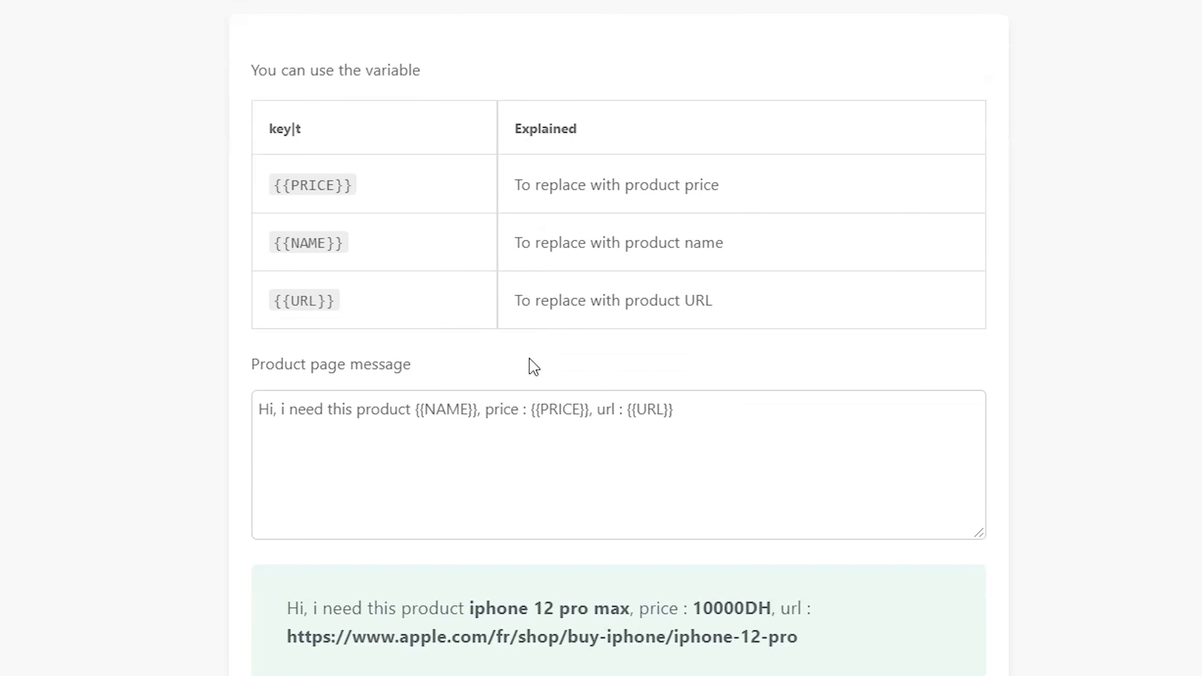
pyautogui.scroll(-3, 530, 367)
pyautogui.scroll(3, 529, 361)
pyautogui.moveTo(249, 369); pyautogui.dragTo(432, 373)
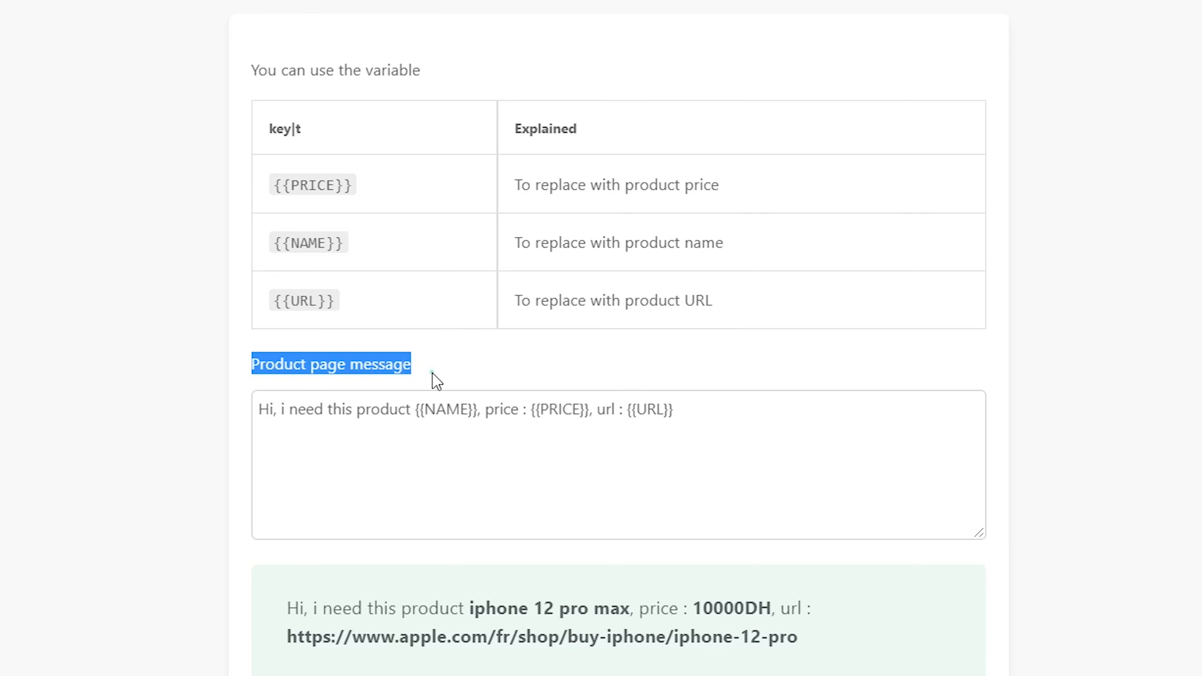
pyautogui.click(436, 380)
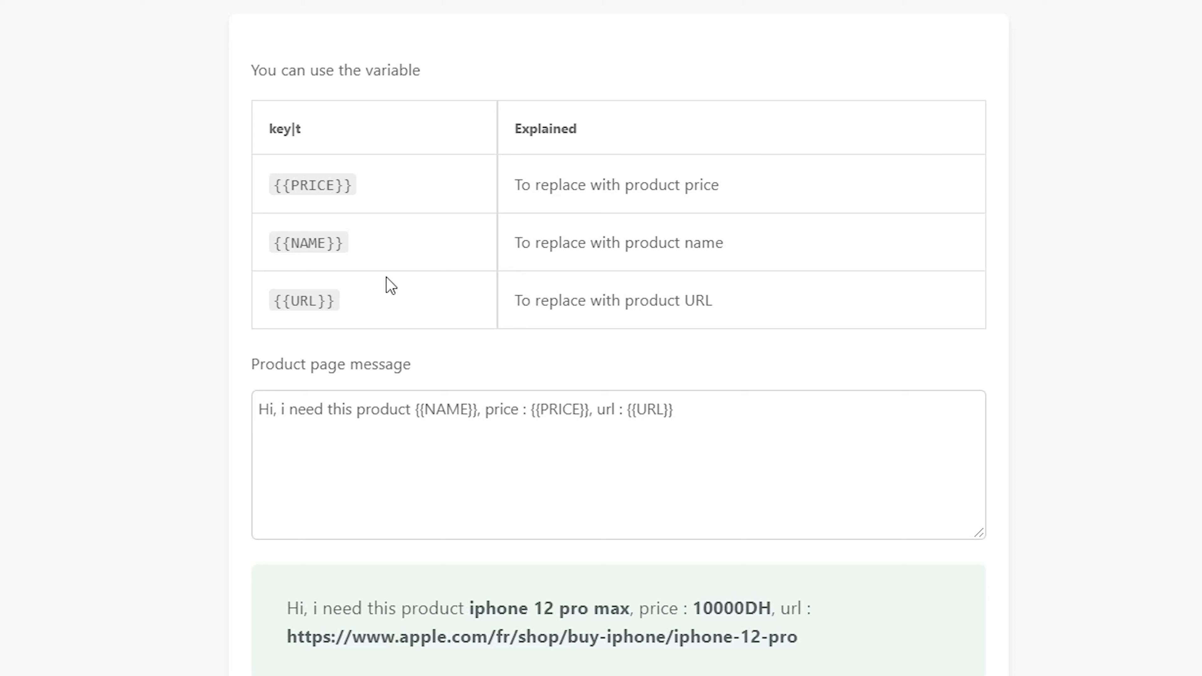
# Examine the price, name and URL variables and where each one is used in the product page message
pyautogui.doubleClick(289, 185)
pyautogui.moveTo(309, 242); pyautogui.dragTo(326, 243)
pyautogui.moveTo(291, 301); pyautogui.dragTo(308, 301)
pyautogui.moveTo(309, 185); pyautogui.dragTo(327, 185)
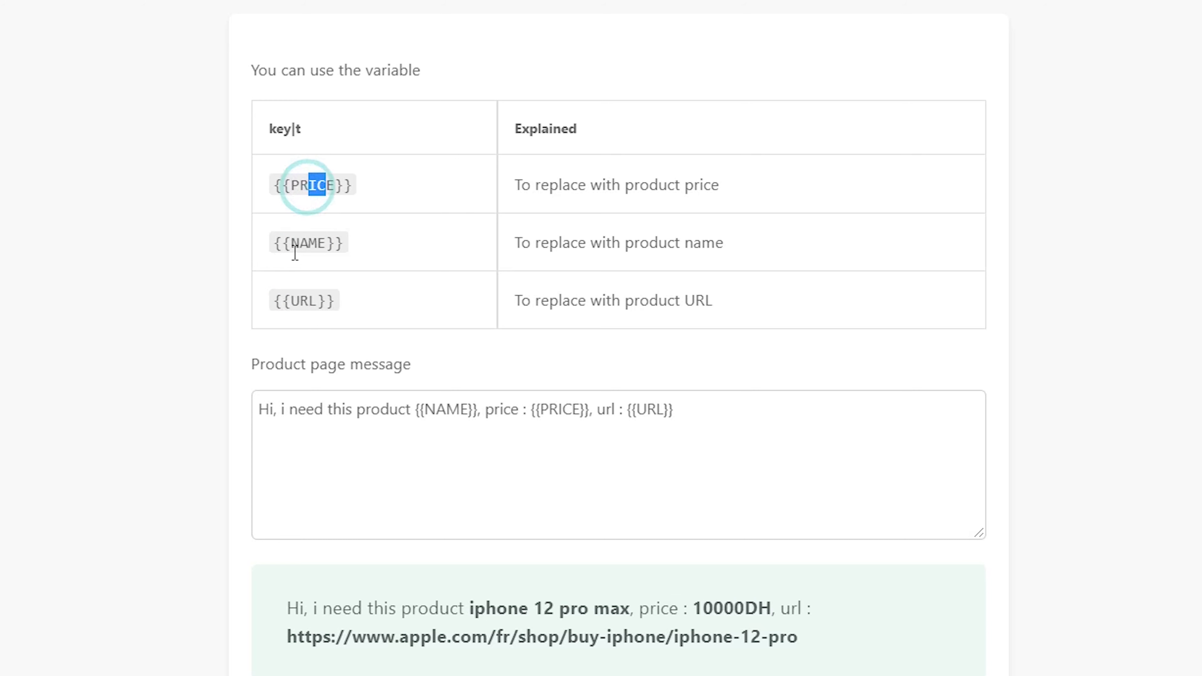
pyautogui.moveTo(299, 242); pyautogui.dragTo(326, 243)
pyautogui.moveTo(288, 304); pyautogui.dragTo(330, 303)
pyautogui.click(328, 303)
pyautogui.scroll(-3, 483, 317)
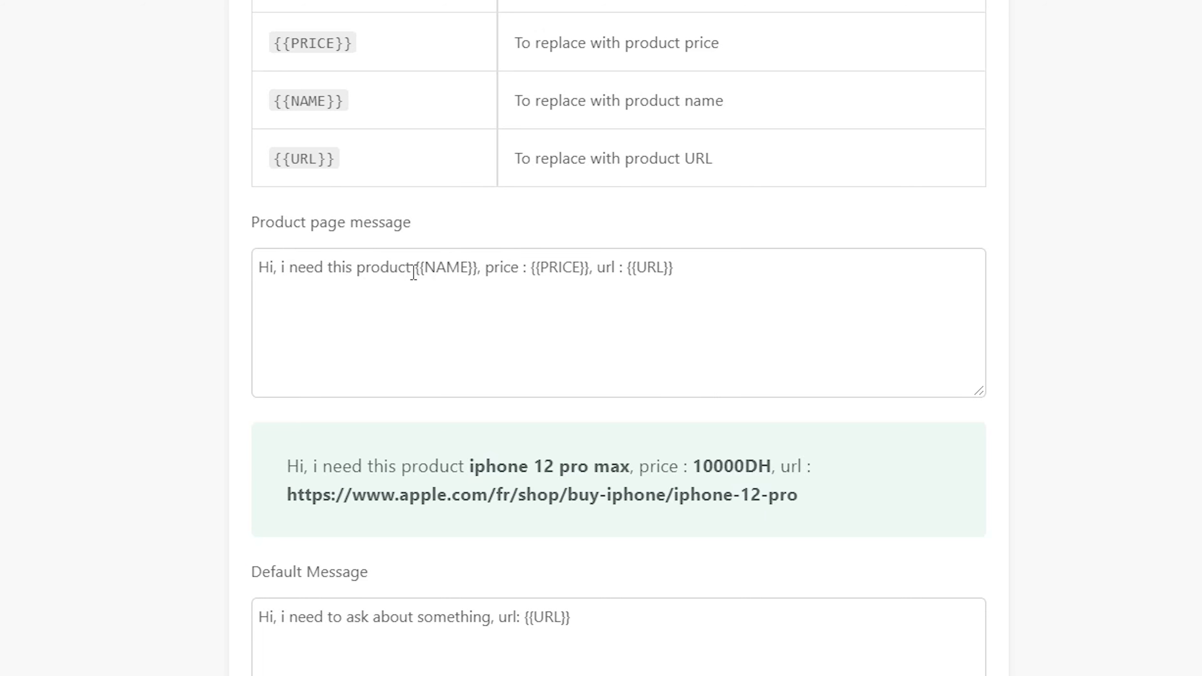
pyautogui.moveTo(414, 271); pyautogui.dragTo(476, 271)
pyautogui.click(518, 272)
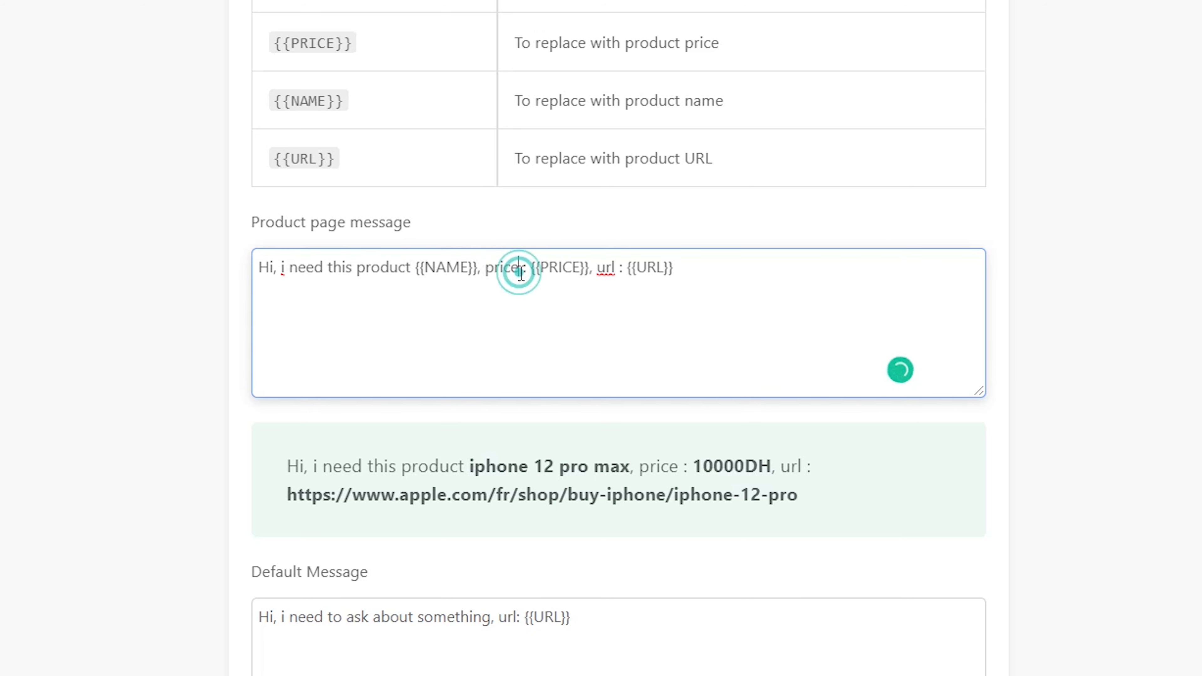
pyautogui.click(500, 271)
pyautogui.moveTo(527, 269); pyautogui.dragTo(673, 277)
# Delete the "url : {{URL}}" part from the end of the product page message
pyautogui.click(687, 281)
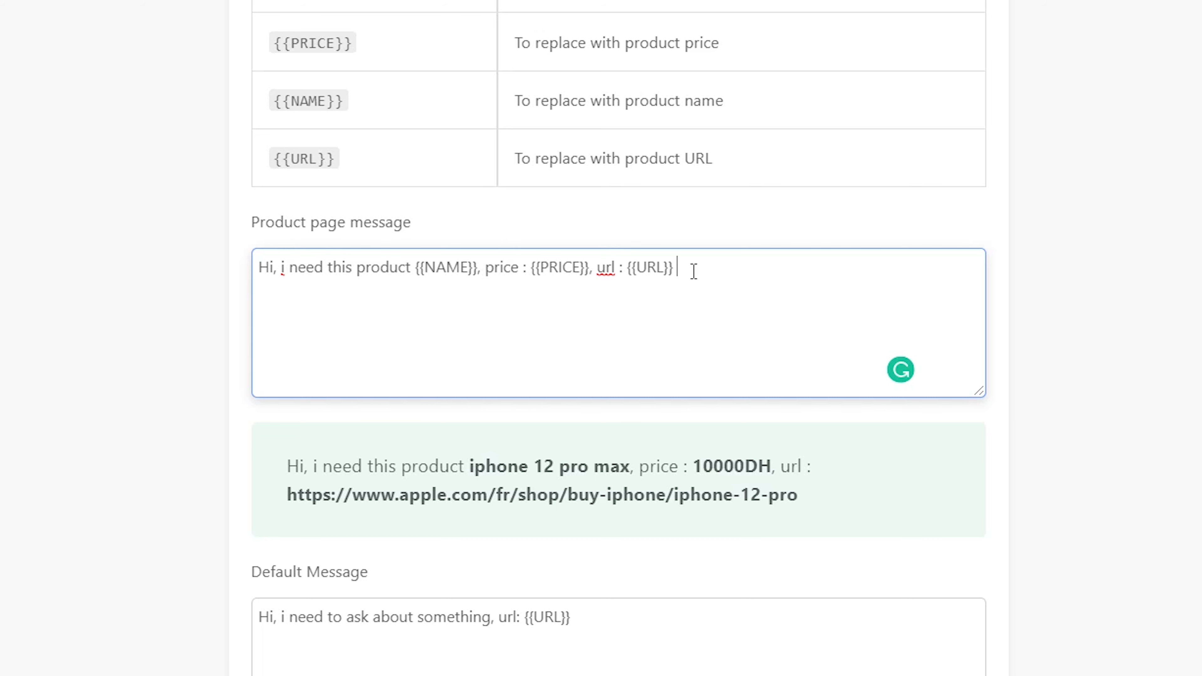
pyautogui.moveTo(678, 268); pyautogui.dragTo(598, 288)
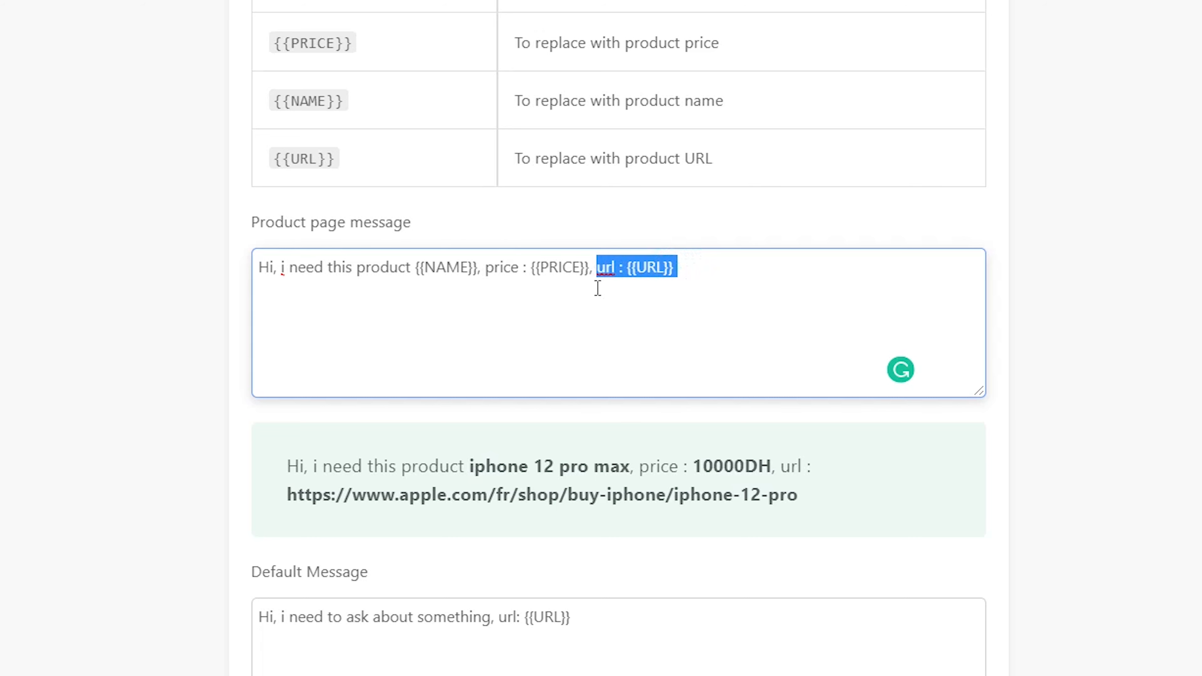
pyautogui.press('BackSpace')
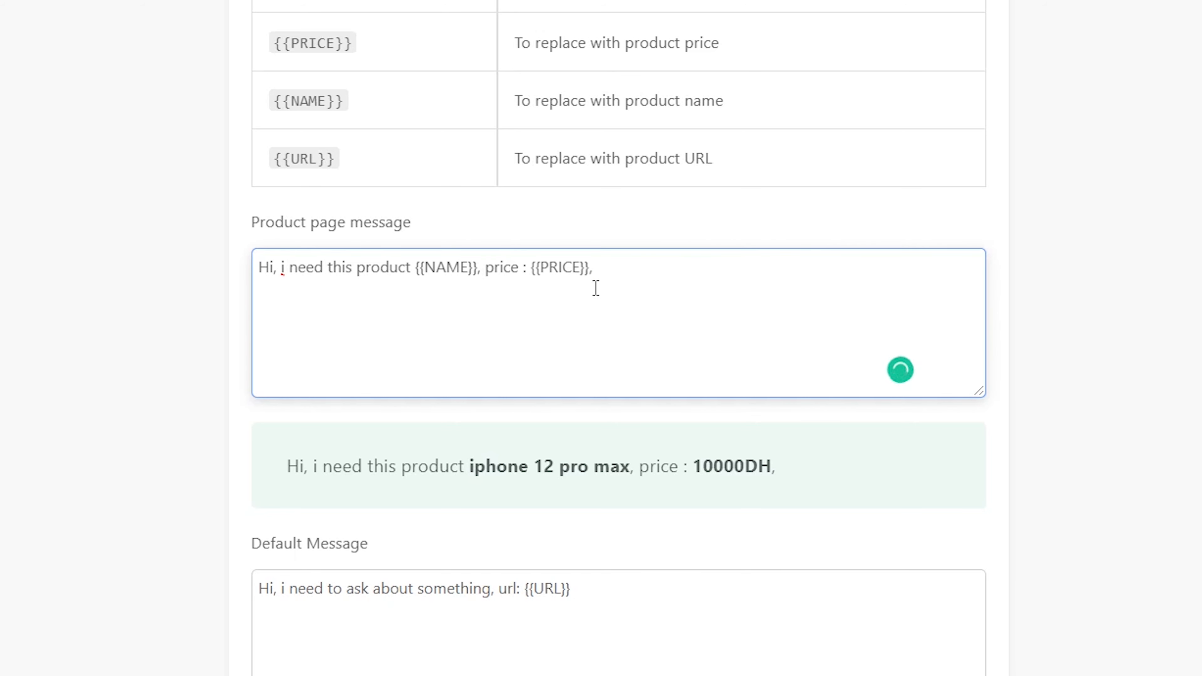